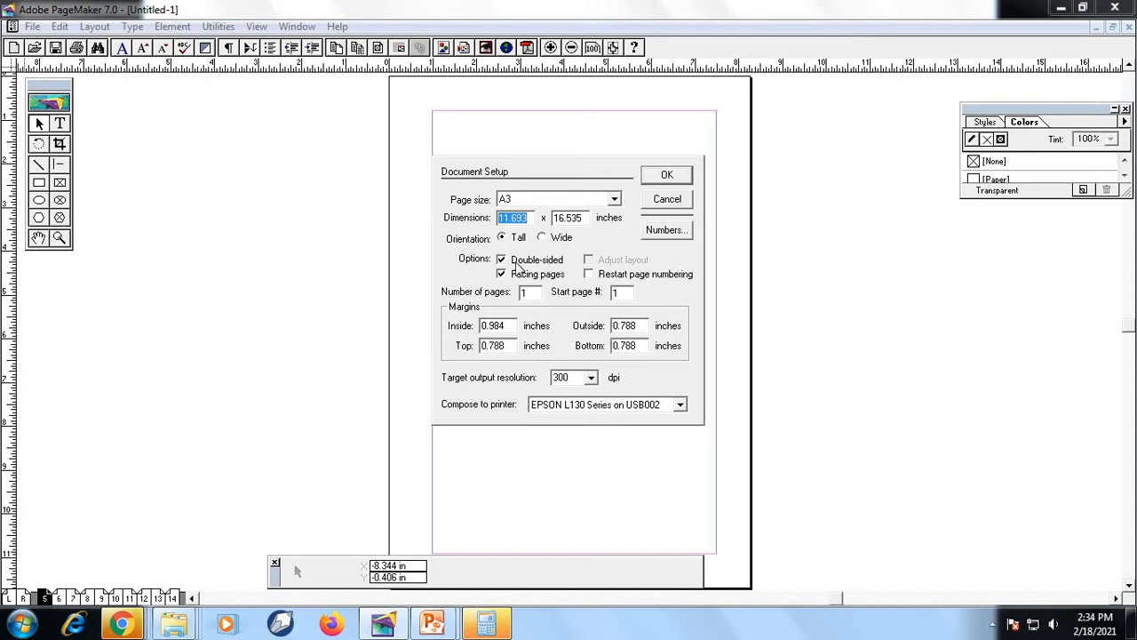
# Create a tall, double-sided A3 publication with facing pages and insert 10 pages after the current page
pyautogui.click(663, 181)
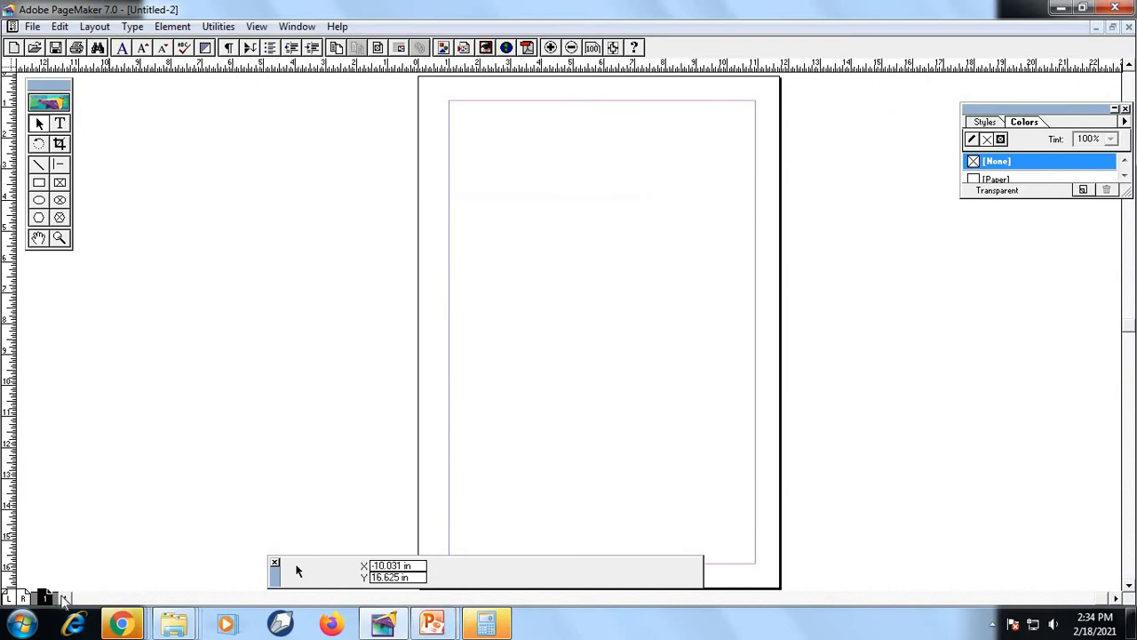
pyautogui.click(172, 27)
pyautogui.moveTo(134, 33)
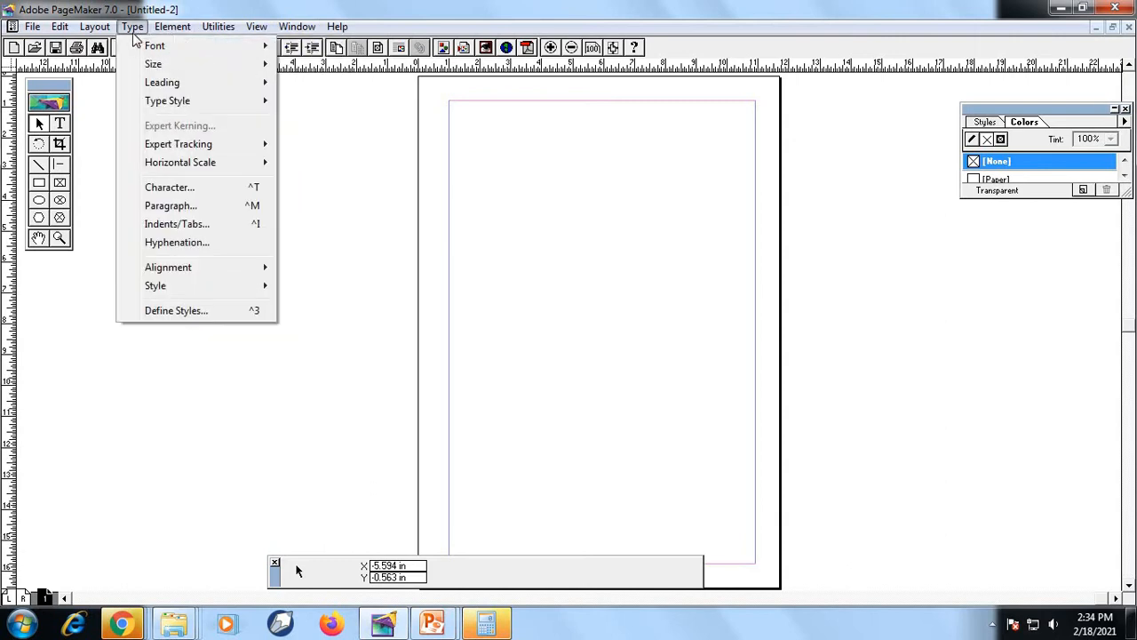
pyautogui.moveTo(88, 36)
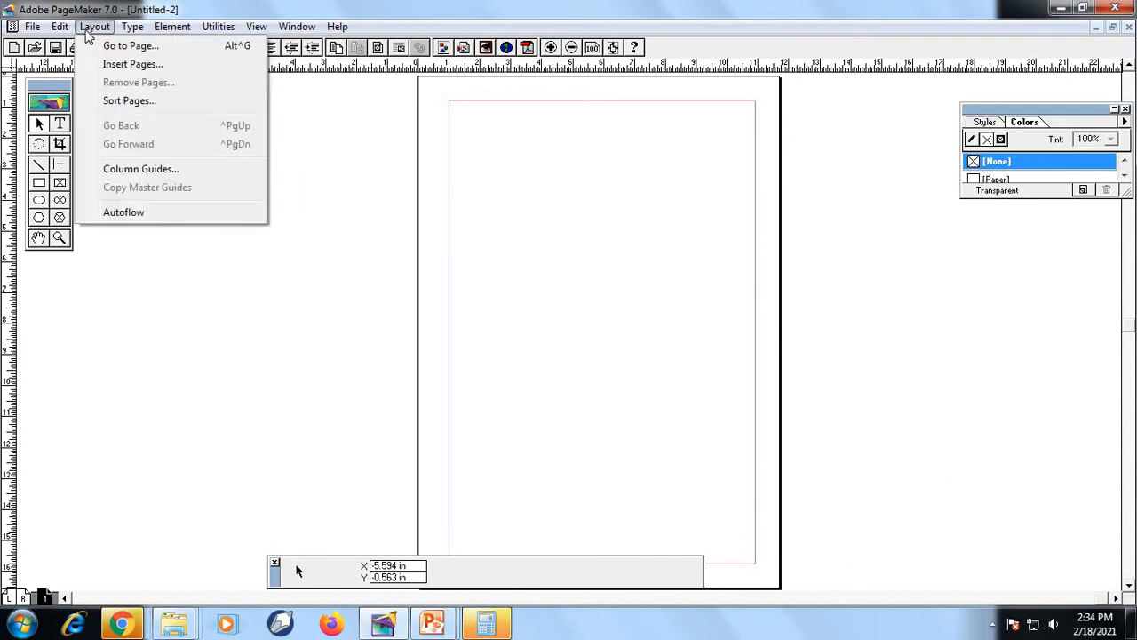
pyautogui.click(125, 64)
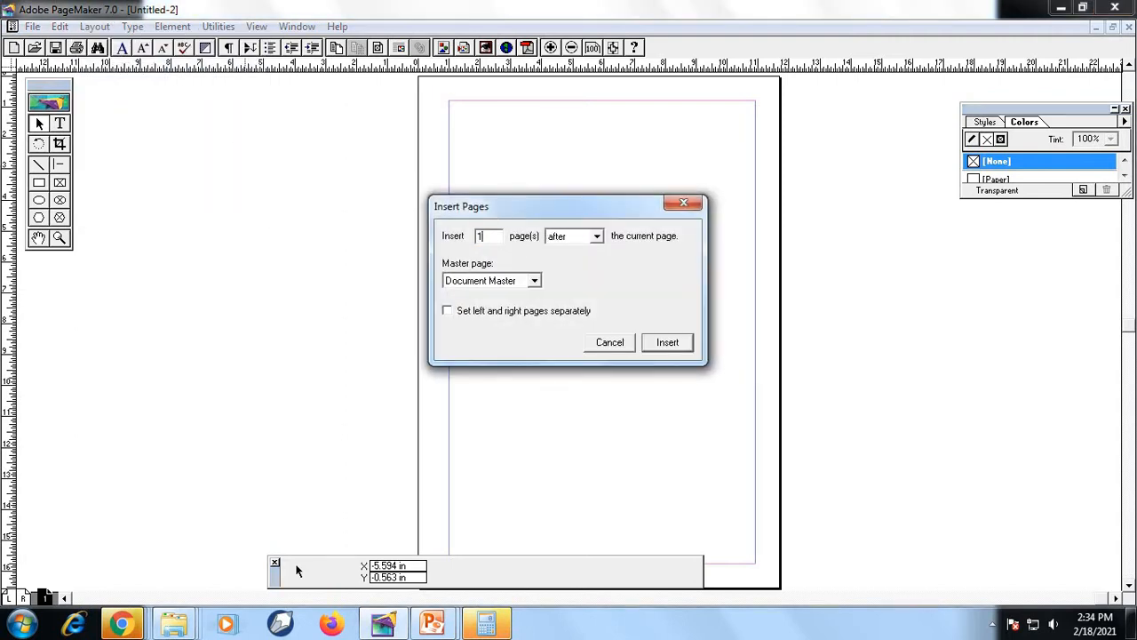
pyautogui.click(668, 342)
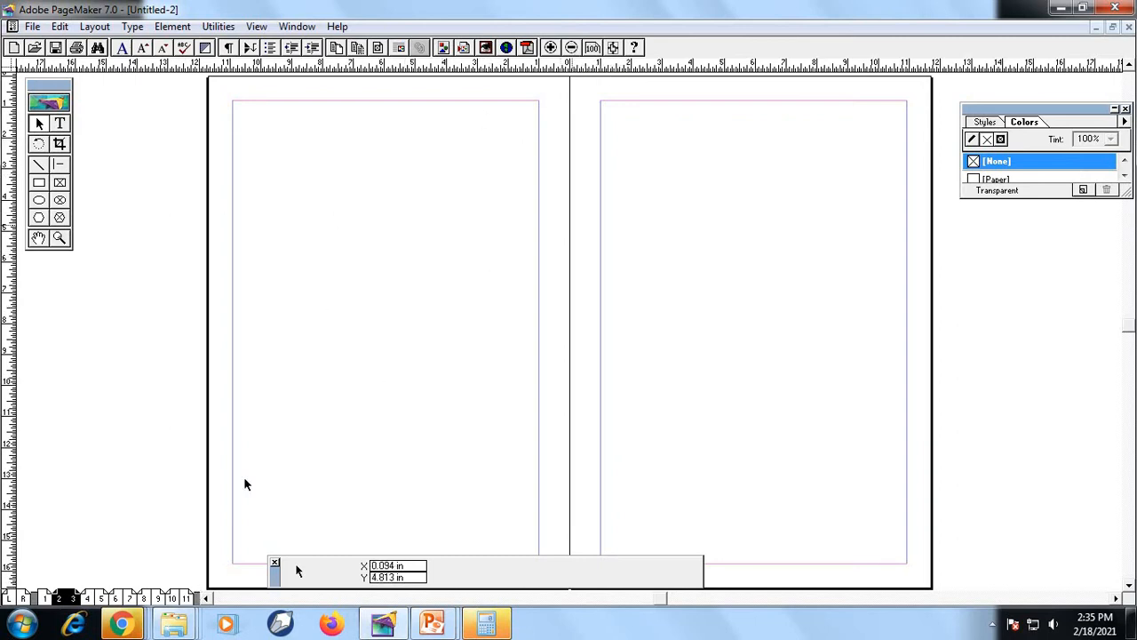
# Turn off the double-sided option in the publication's document setup
pyautogui.click(32, 26)
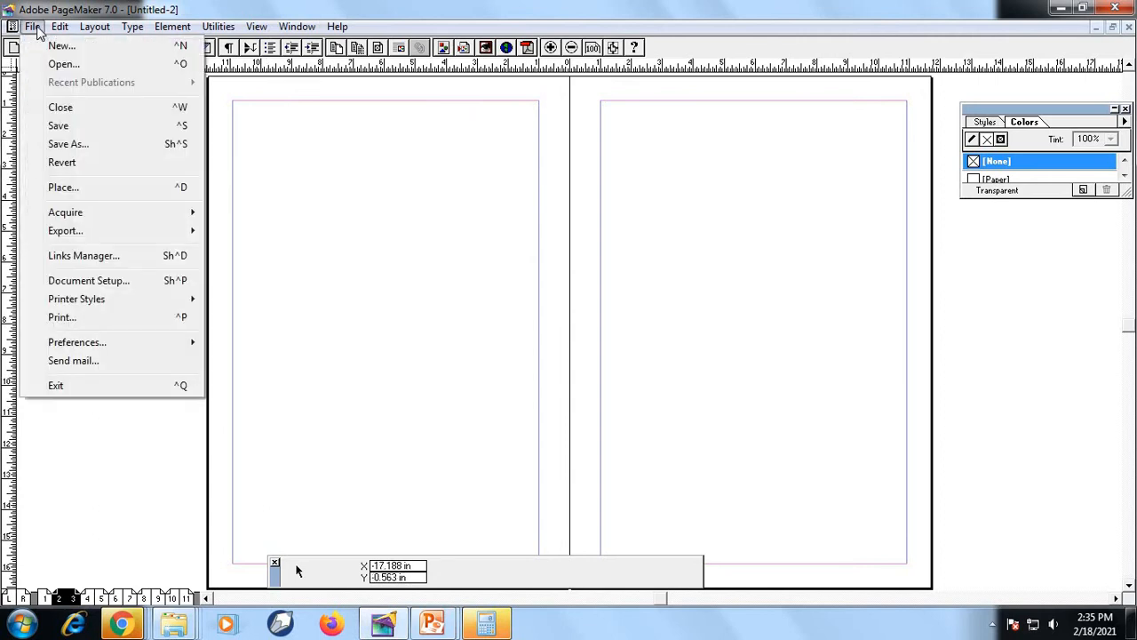
pyautogui.click(98, 281)
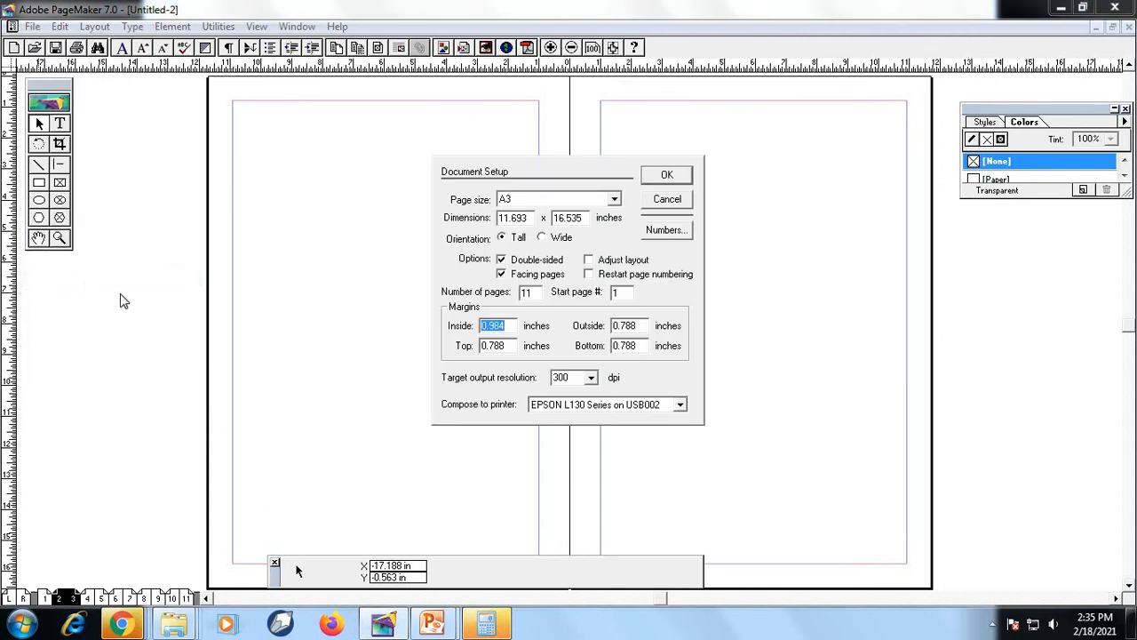
pyautogui.click(546, 263)
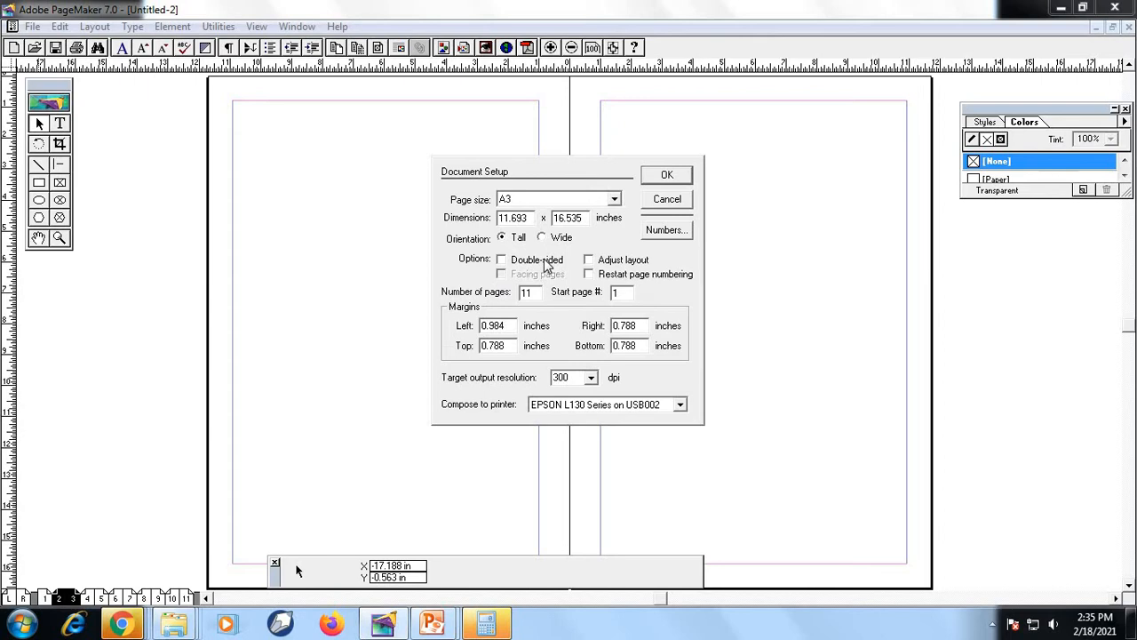
pyautogui.click(668, 175)
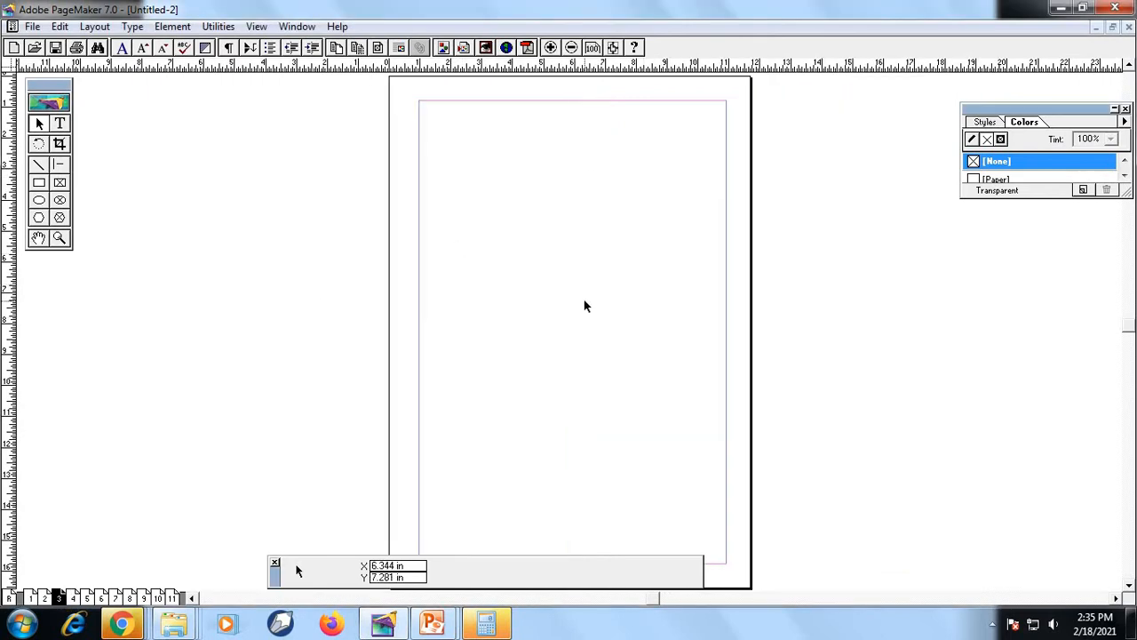
pyautogui.click(33, 26)
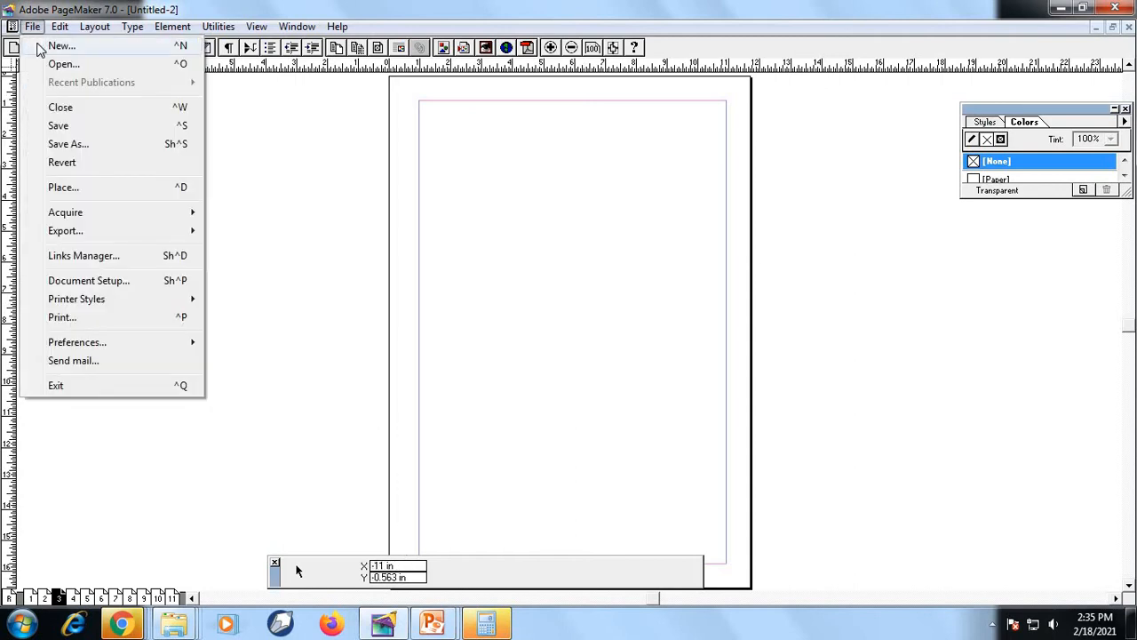
pyautogui.click(38, 47)
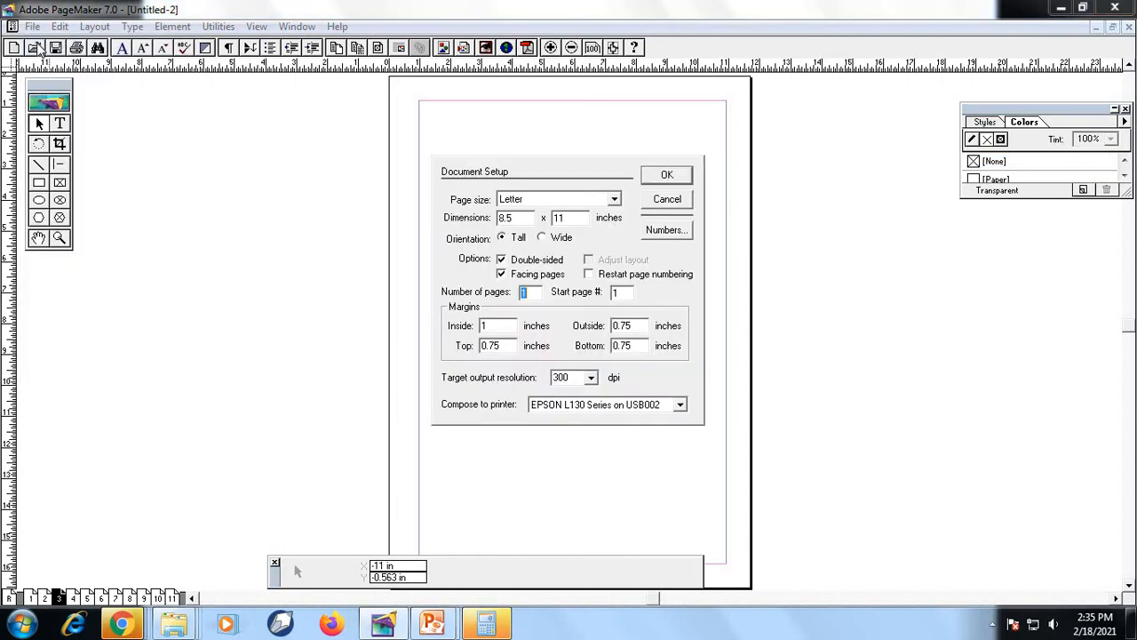
pyautogui.click(677, 202)
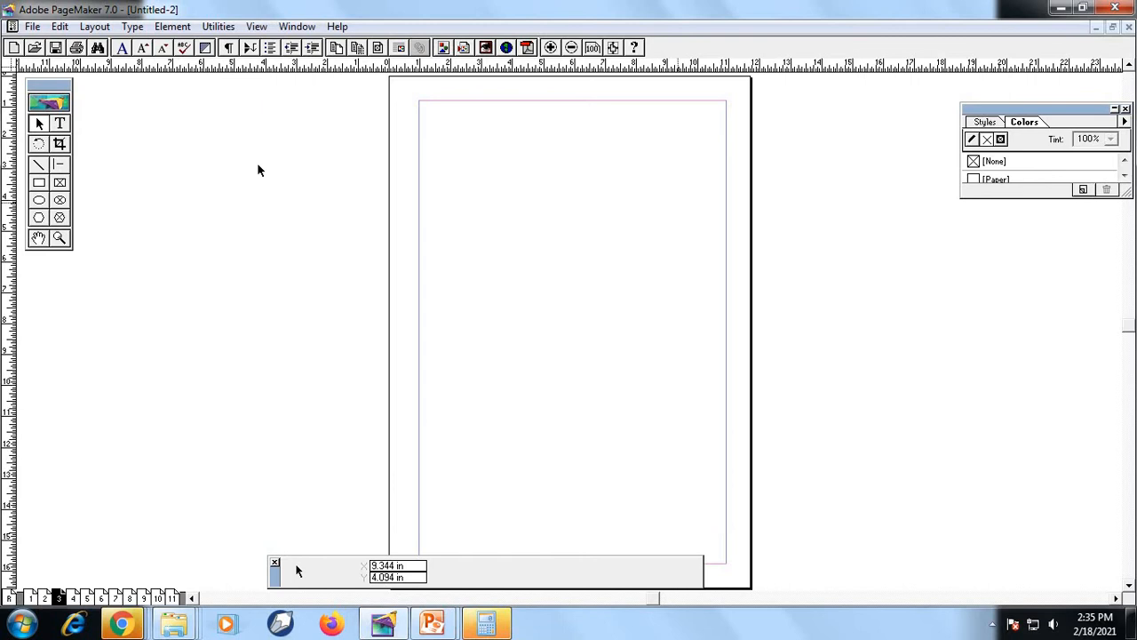
# Turn the double-sided option back on in the document setup
pyautogui.click(32, 25)
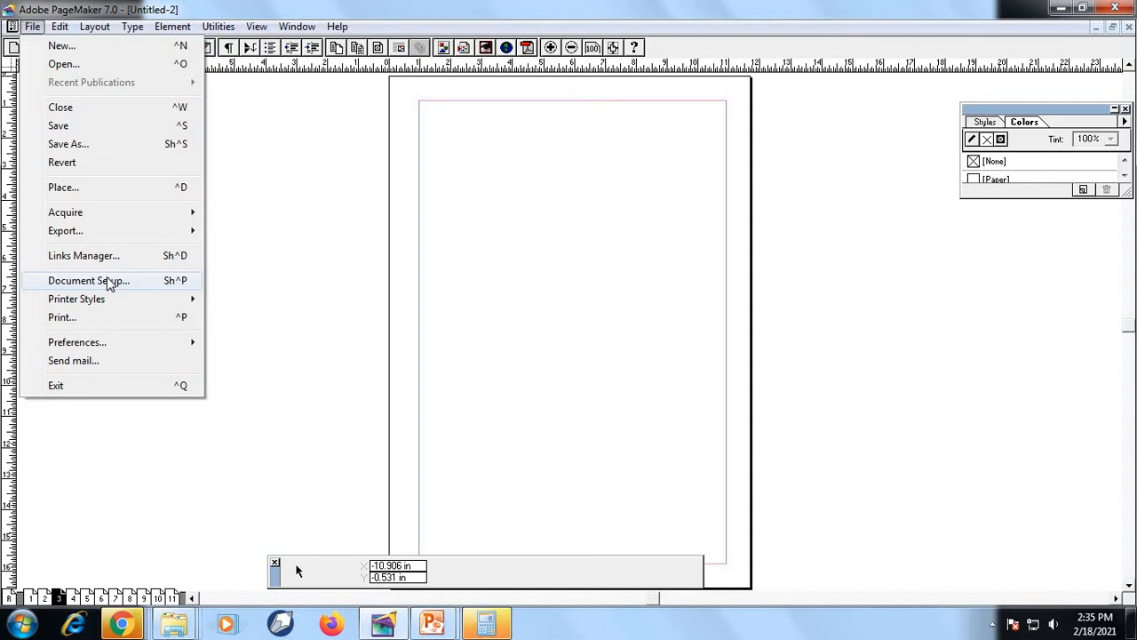
pyautogui.click(108, 280)
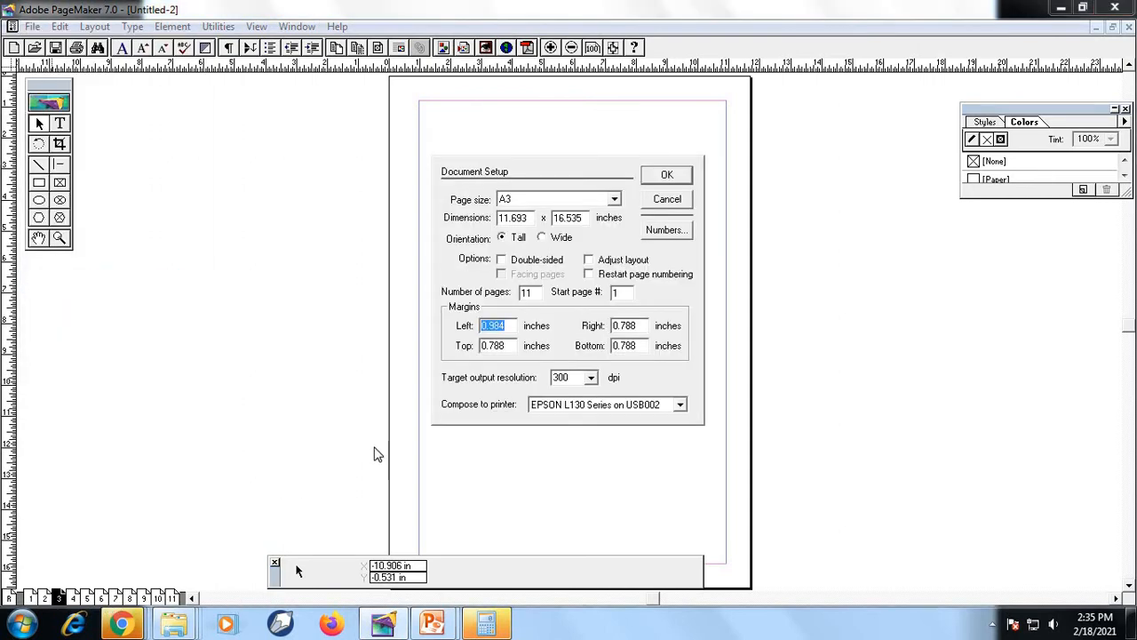
pyautogui.click(537, 261)
pyautogui.click(664, 174)
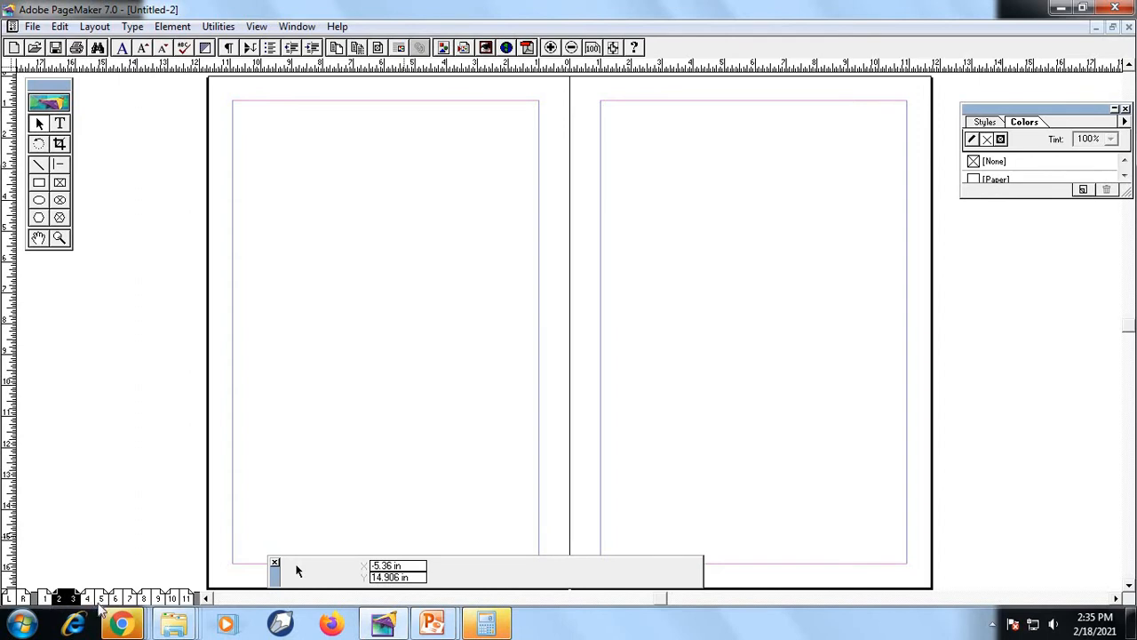
# Set the publication's start page number to 10 in the document setup
pyautogui.click(32, 26)
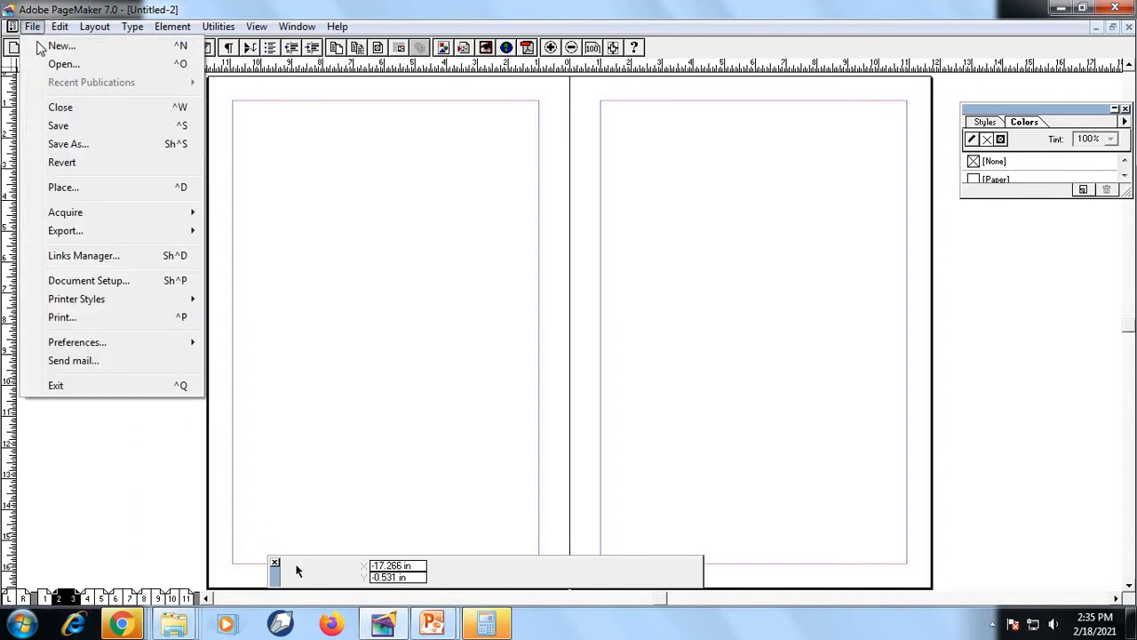
pyautogui.click(62, 282)
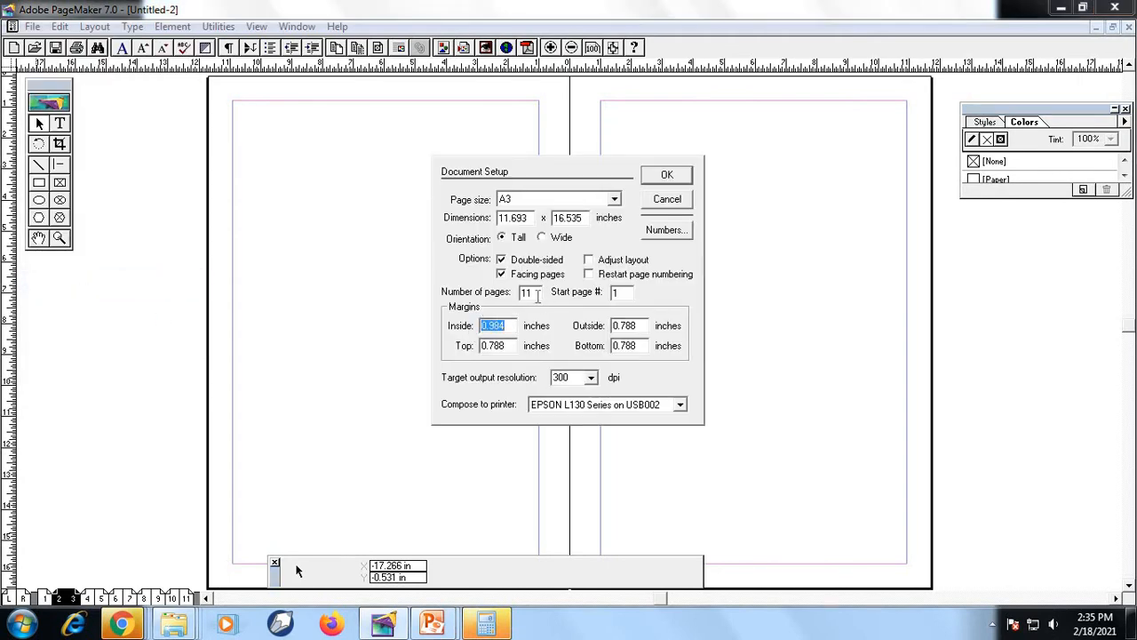
pyautogui.moveTo(624, 294); pyautogui.dragTo(569, 293)
pyautogui.write('10')
pyautogui.click(666, 175)
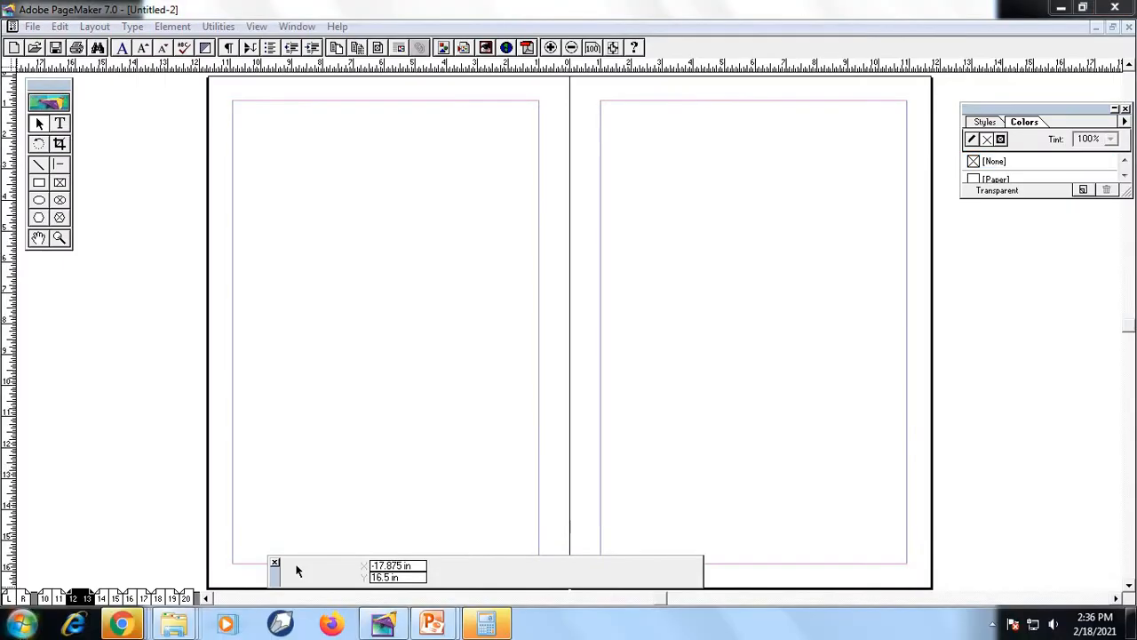
# Switch to the PowerPoint slide show and read the File Menu slide describing the New, Open and Save commands
pyautogui.rightClick(41, 618)
pyautogui.click(884, 594)
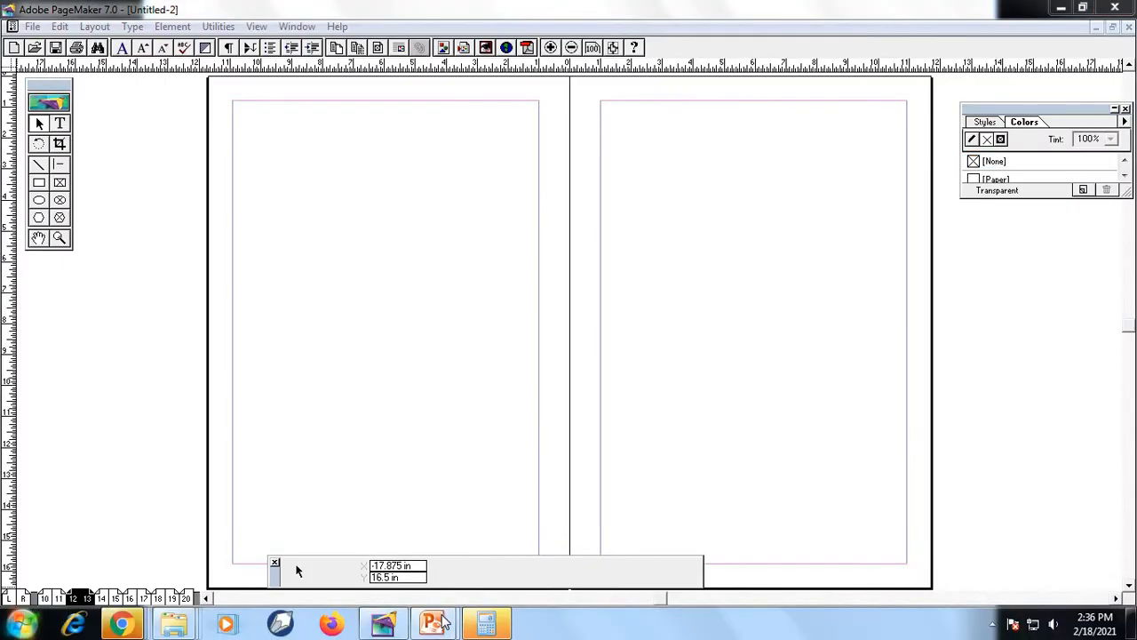
pyautogui.click(520, 538)
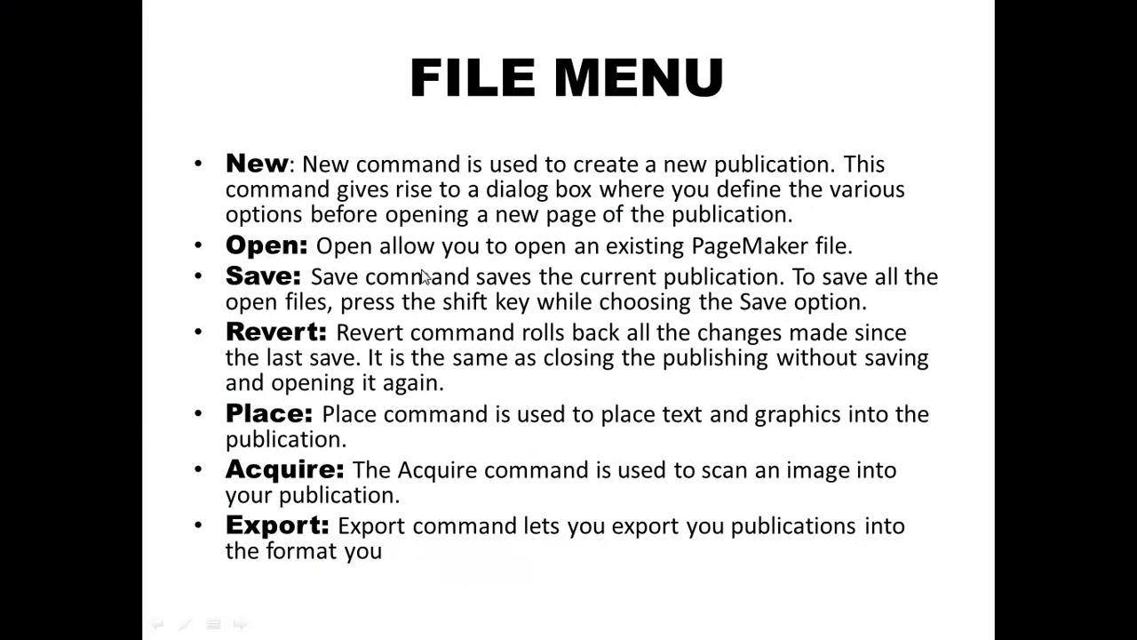
pyautogui.press('super')
pyautogui.click(448, 625)
pyautogui.click(545, 549)
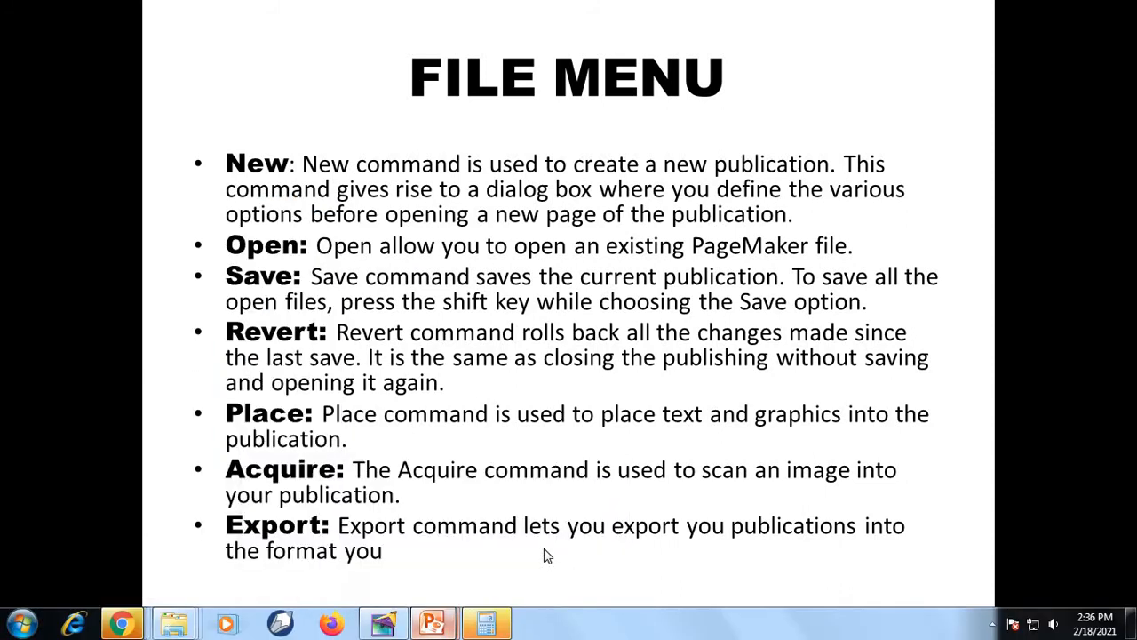
# Return to PageMaker and save the current publication on the Desktop as JJ
pyautogui.press('super')
pyautogui.click(383, 624)
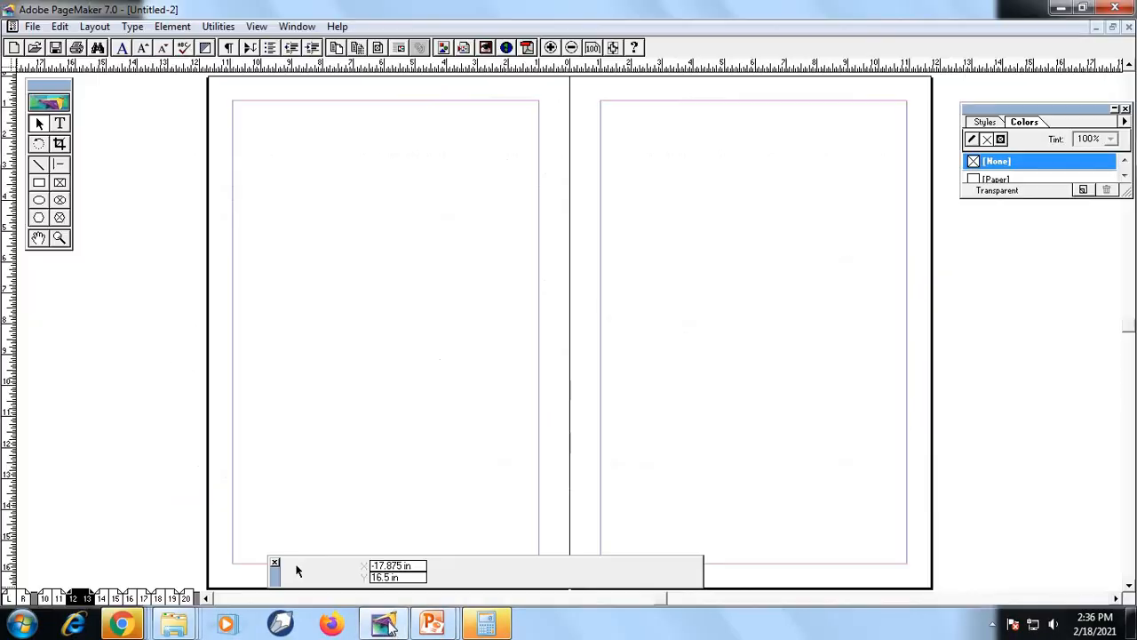
pyautogui.click(32, 25)
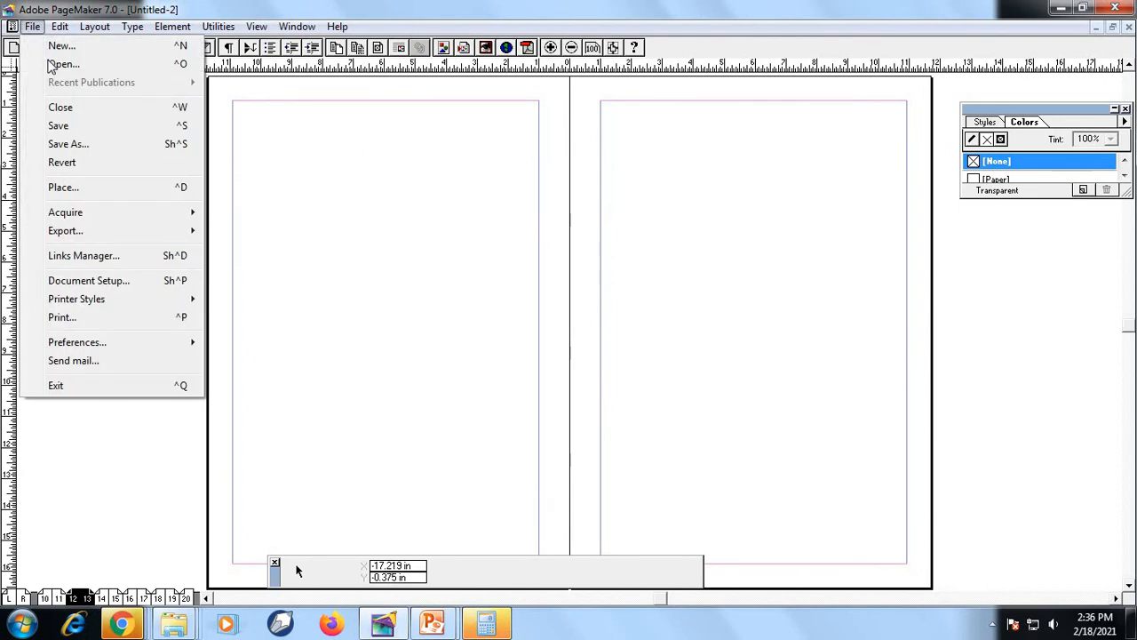
pyautogui.click(60, 130)
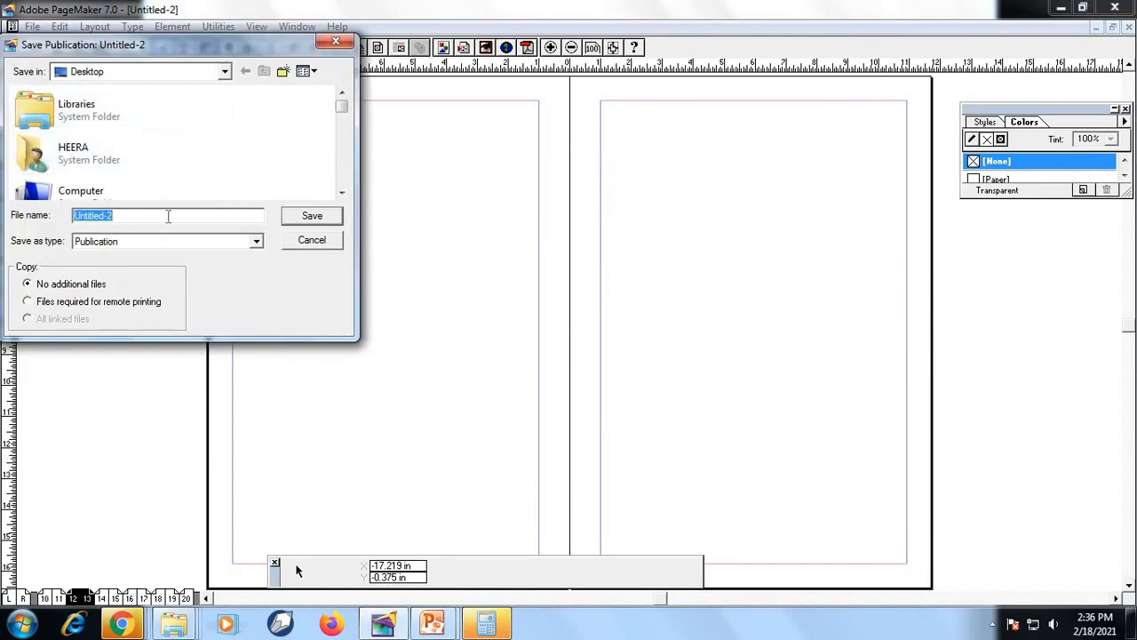
pyautogui.write('JJ')
pyautogui.click(312, 217)
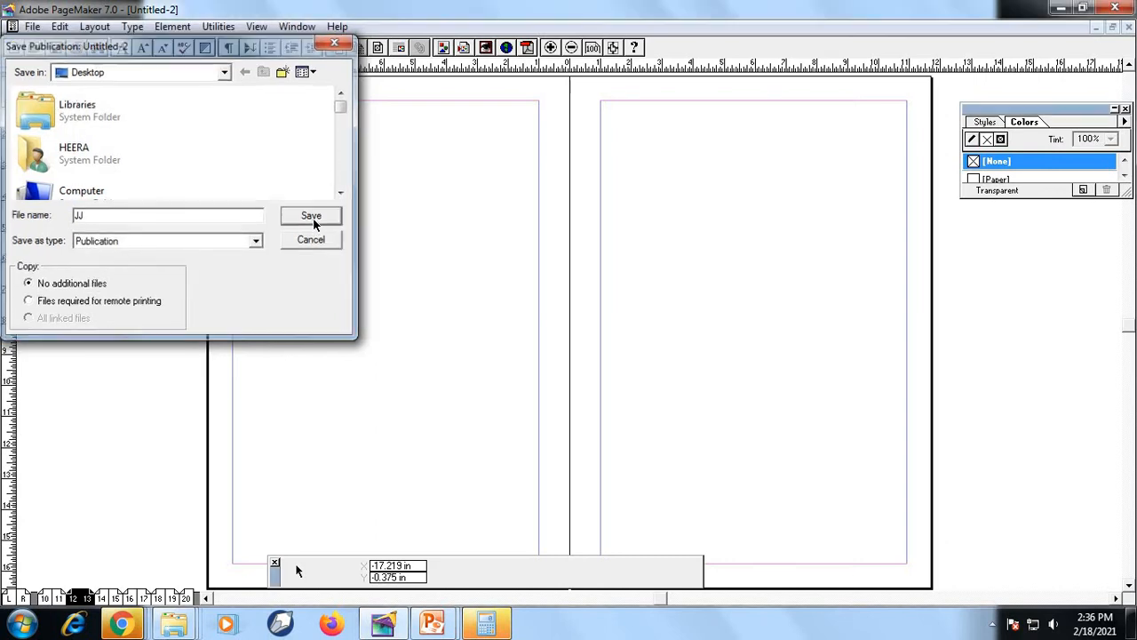
# Close PageMaker, saving the other open publication, Untitled-1, on the Desktop as KK
pyautogui.click(1115, 9)
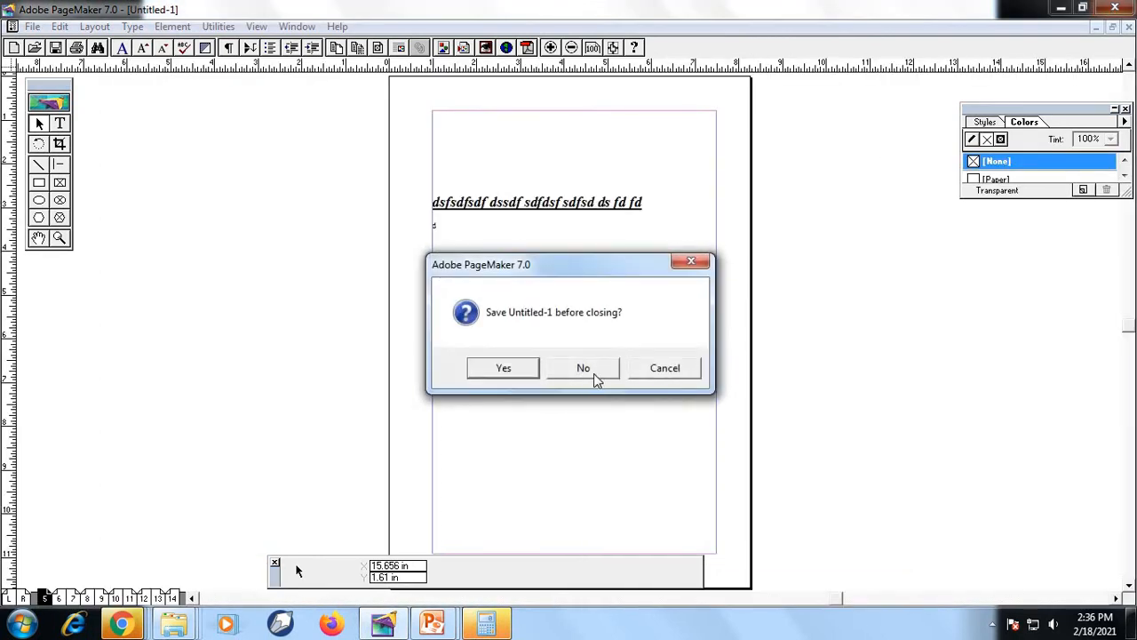
pyautogui.click(523, 371)
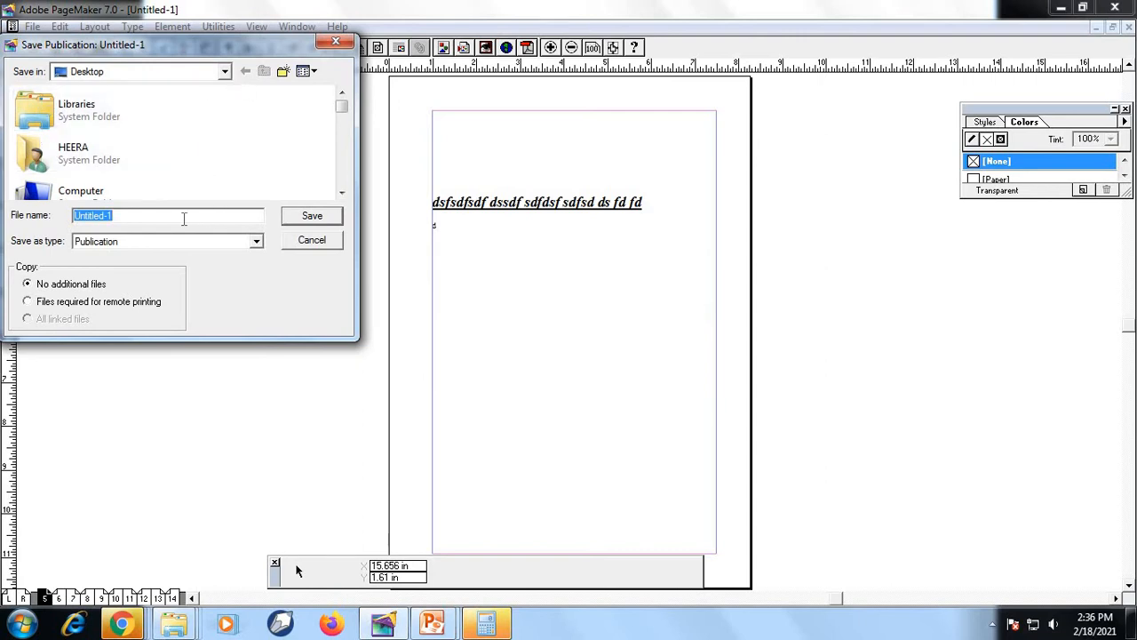
pyautogui.write('KK')
pyautogui.press('Return')
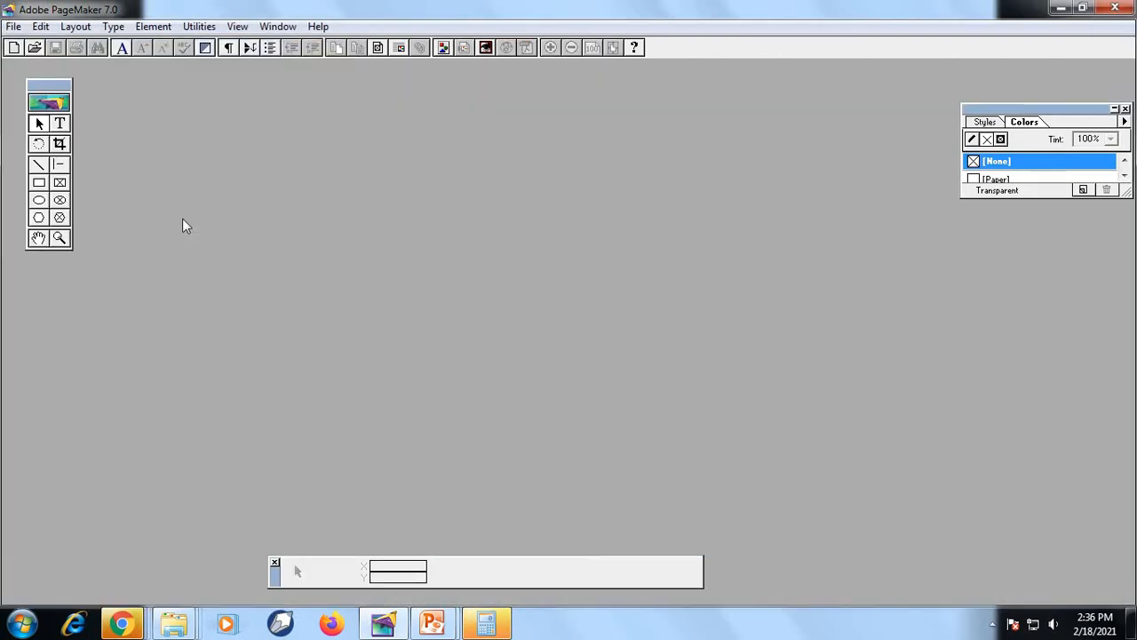
pyautogui.click(1127, 7)
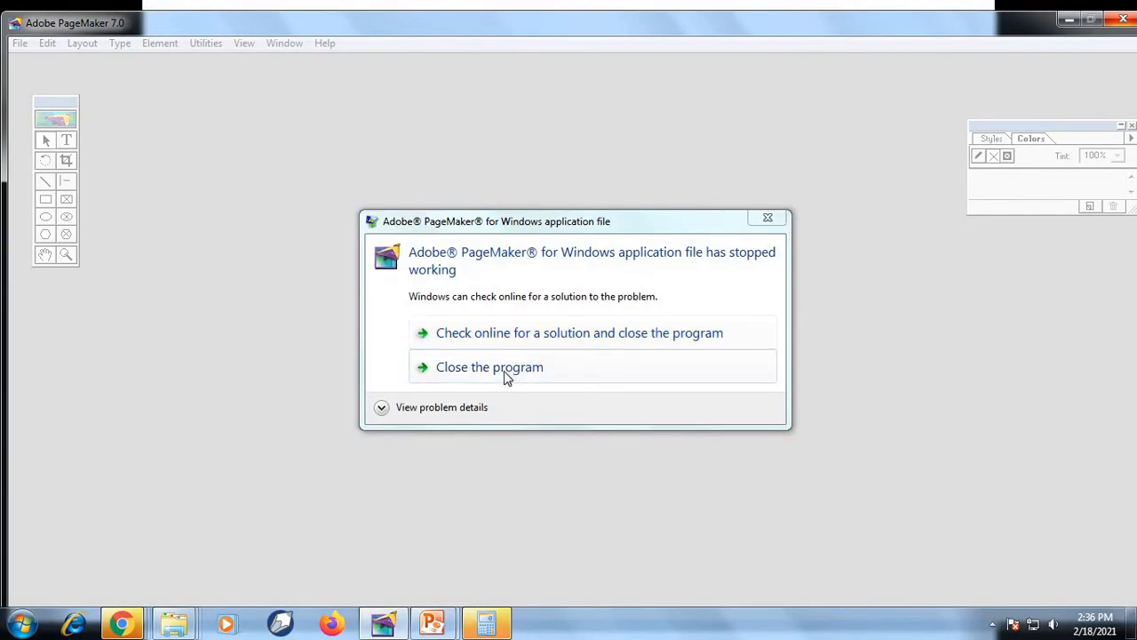
pyautogui.click(489, 367)
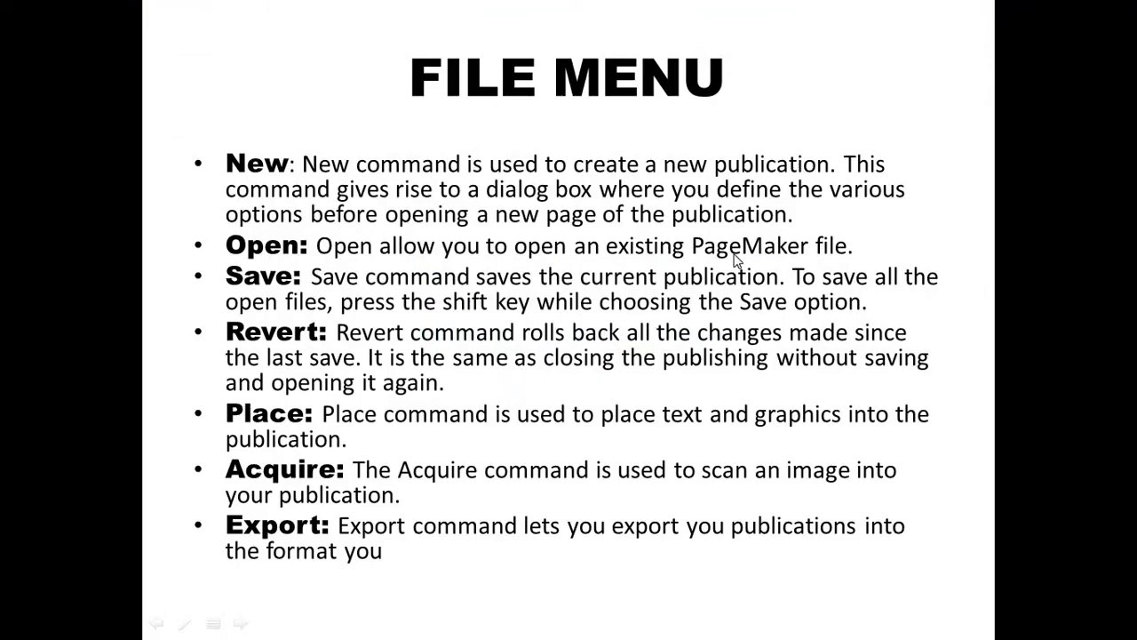
# Start Adobe PageMaker 7.0 from the installed programs and maximize its window
pyautogui.press('super')
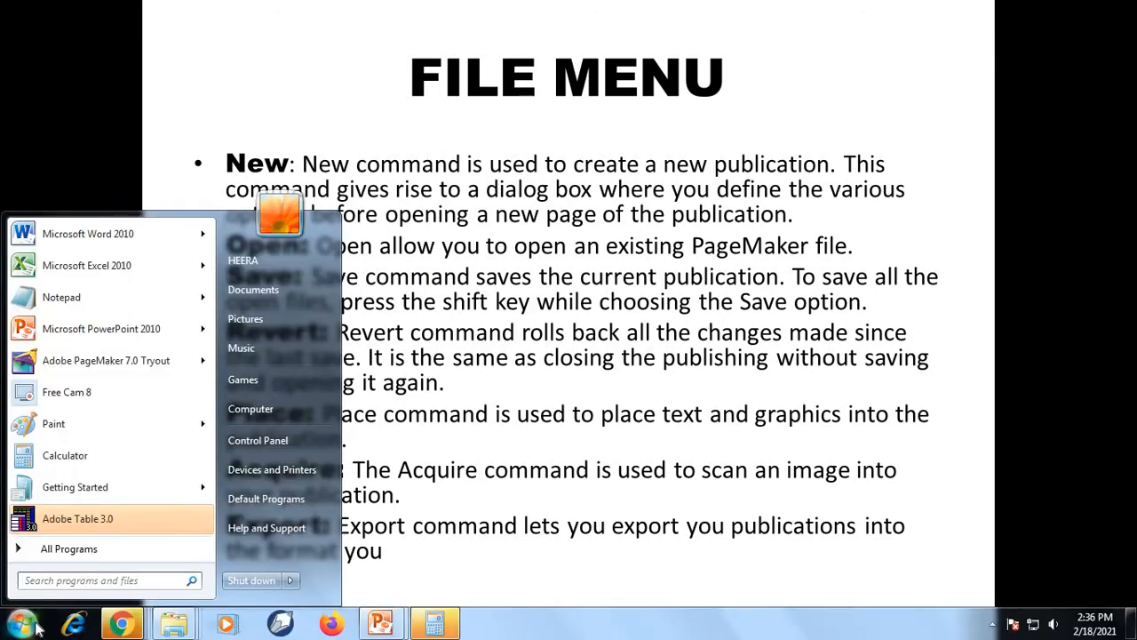
pyautogui.click(67, 550)
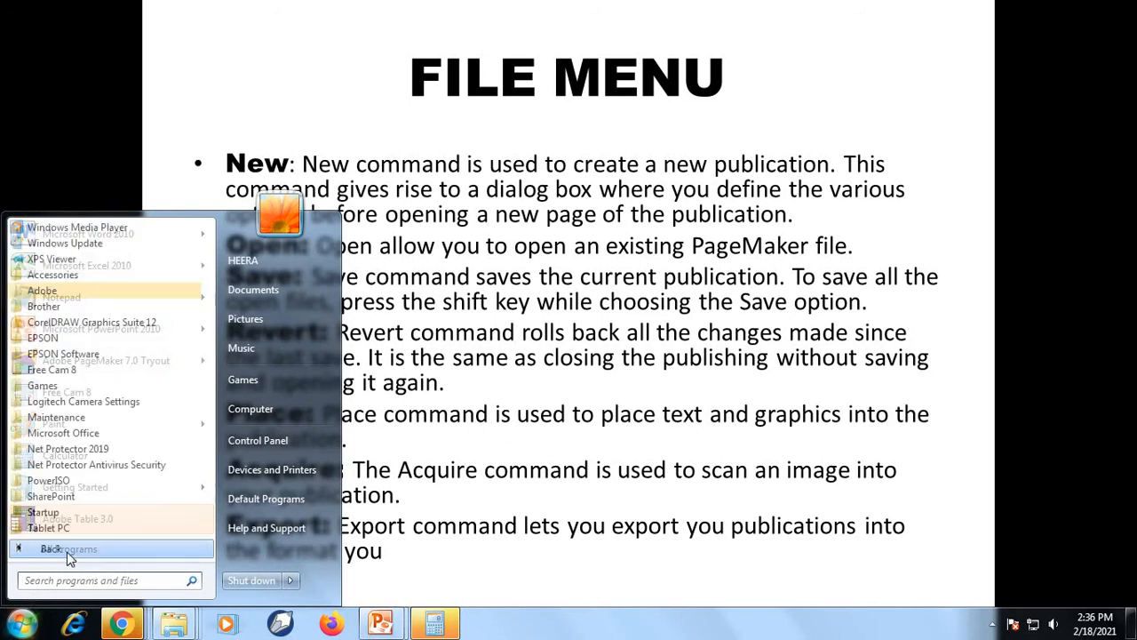
pyautogui.click(55, 289)
pyautogui.click(68, 308)
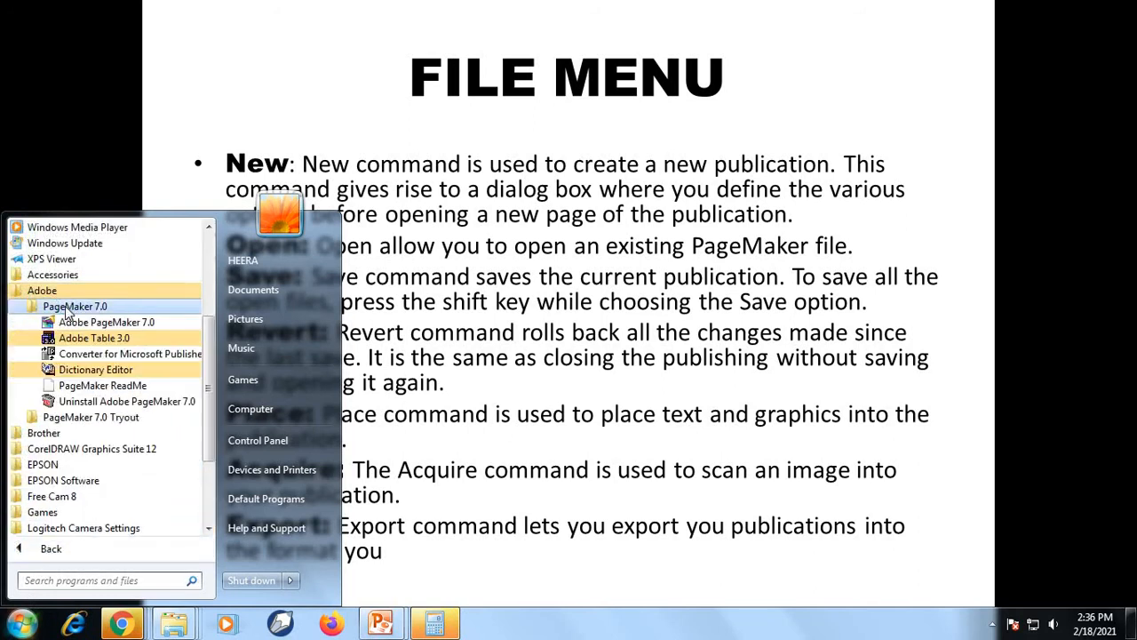
pyautogui.click(76, 322)
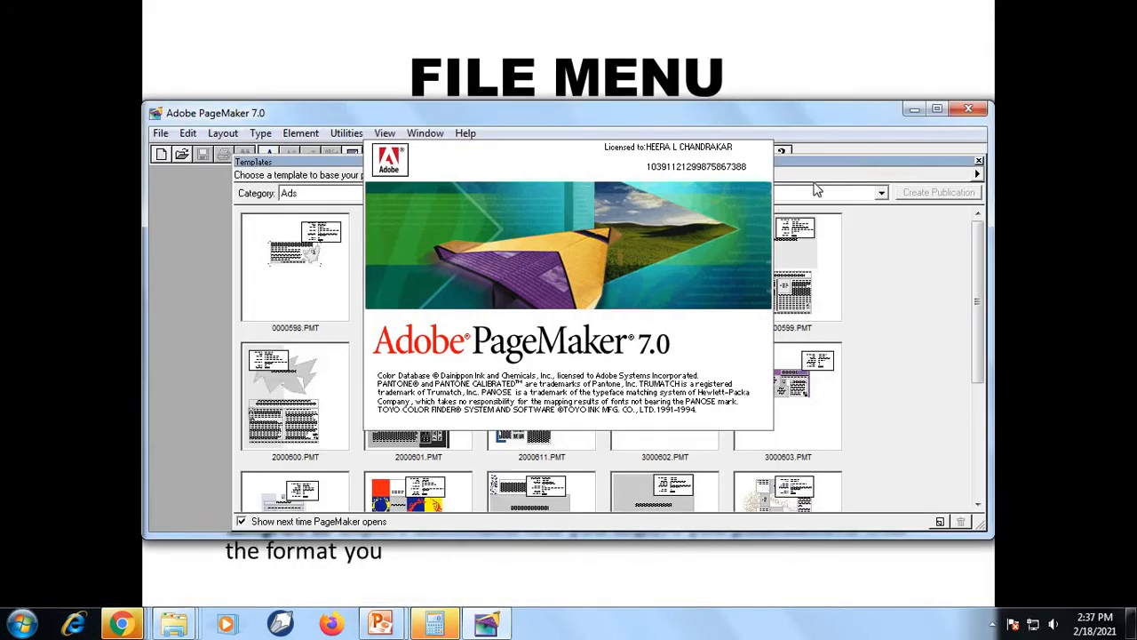
pyautogui.click(937, 109)
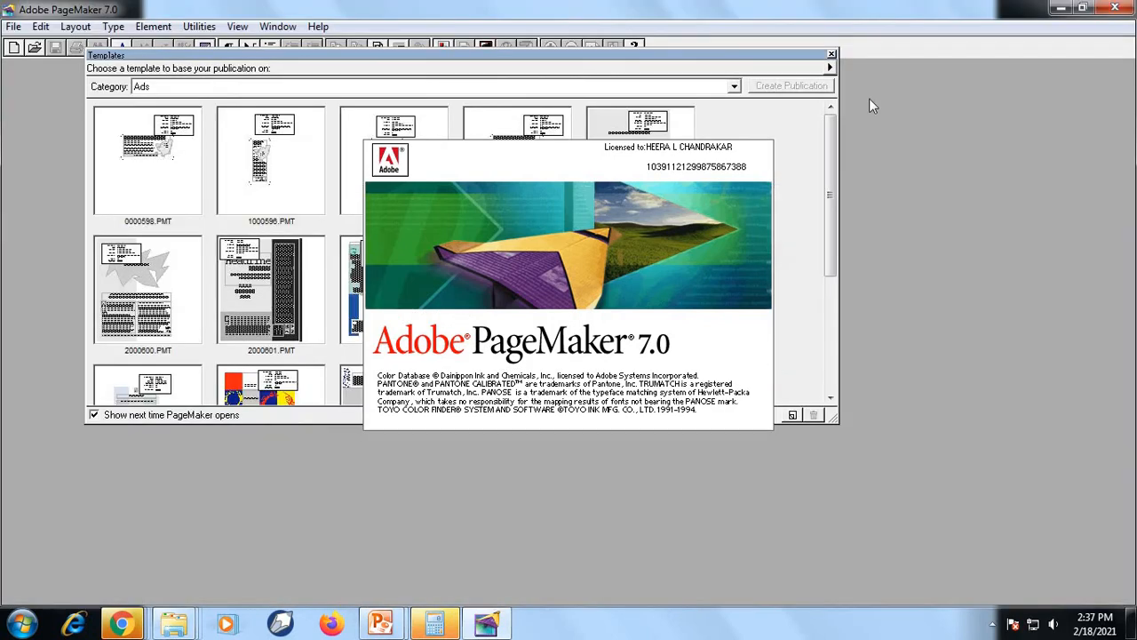
# Close the Templates palette and move the Styles and Colors palette aside to clear the page area
pyautogui.click(832, 55)
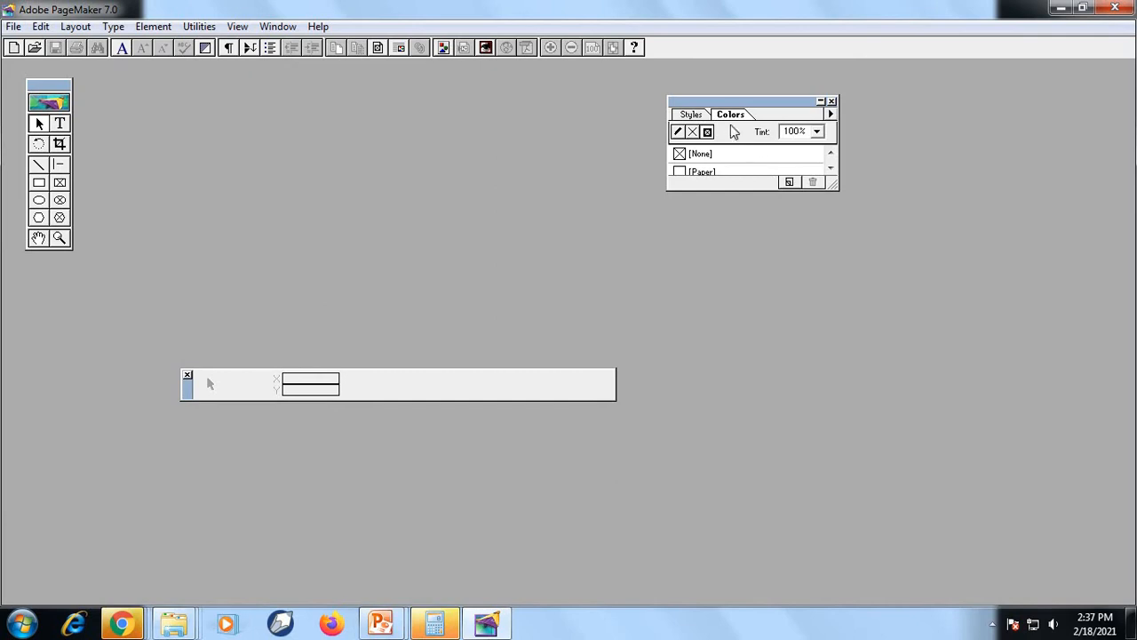
pyautogui.moveTo(1046, 88); pyautogui.dragTo(1058, 85)
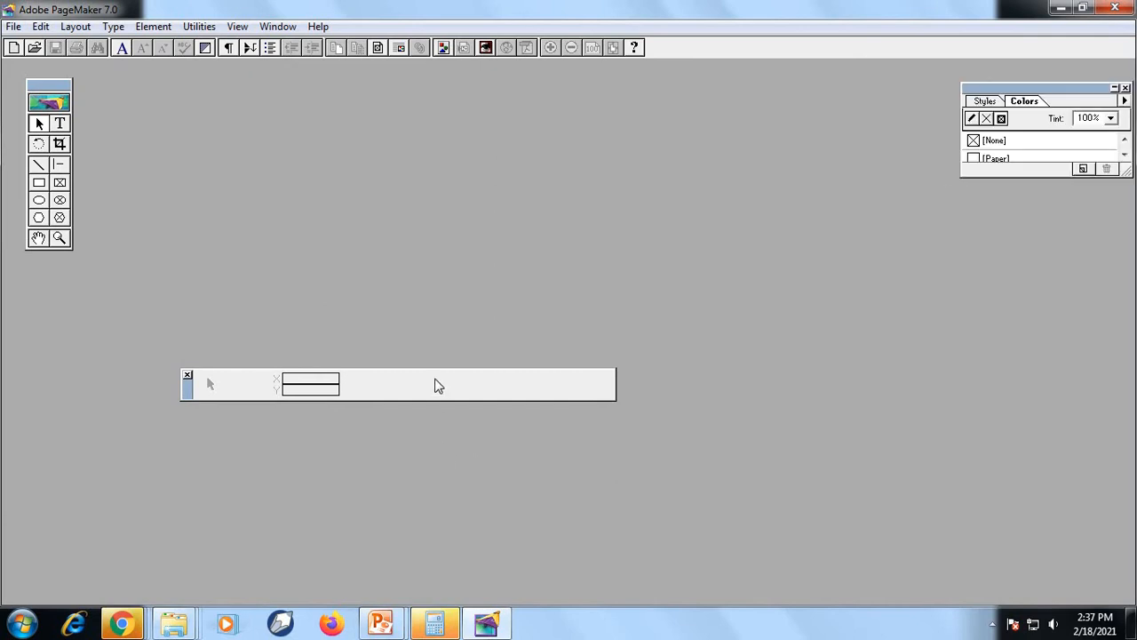
# Open the original of the JJ publication from the Desktop
pyautogui.click(13, 26)
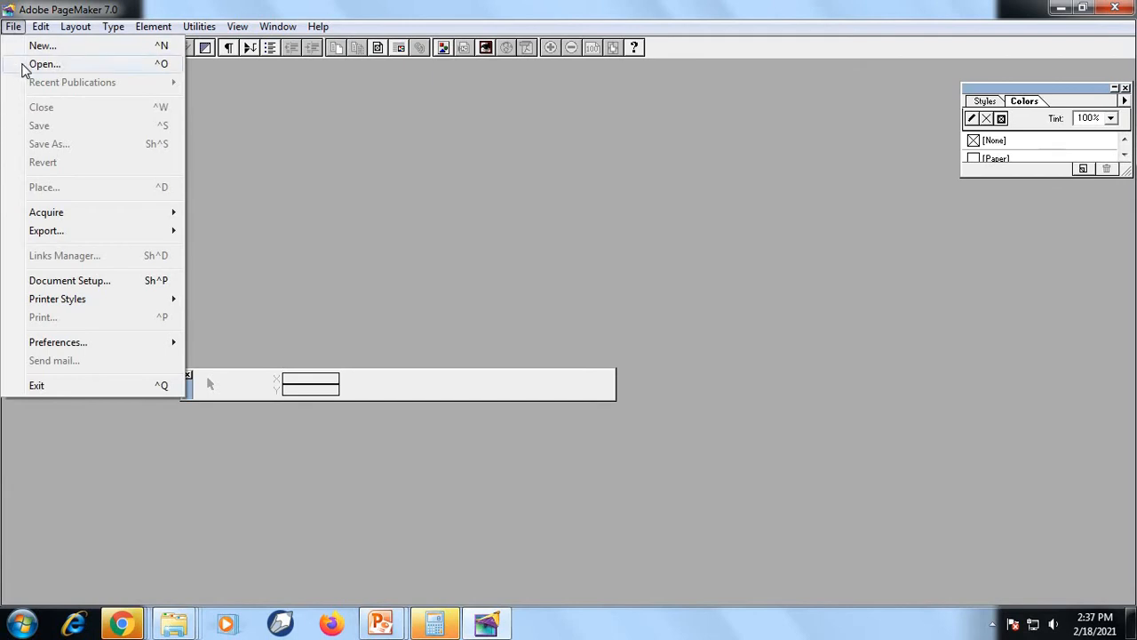
pyautogui.click(25, 66)
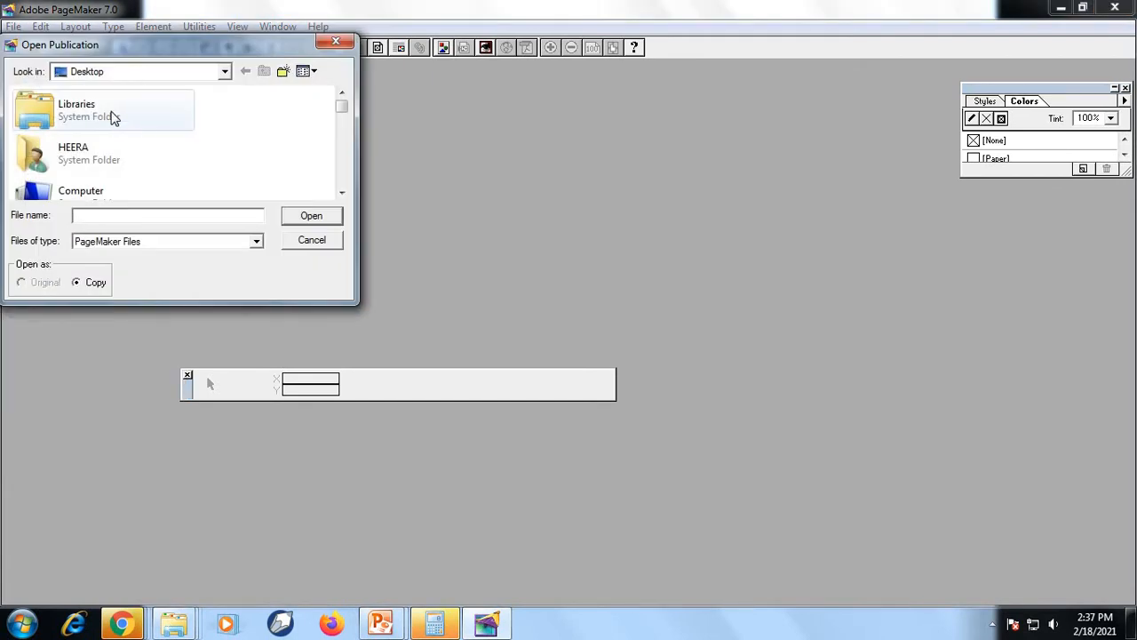
pyautogui.click(113, 118)
pyautogui.press('j')
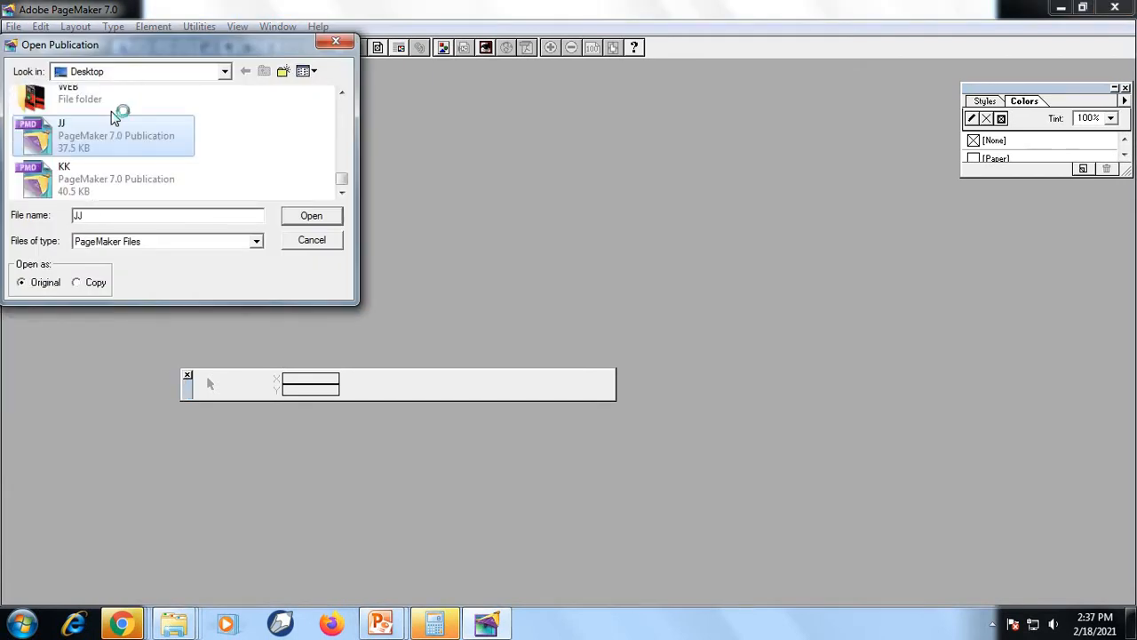
pyautogui.click(309, 217)
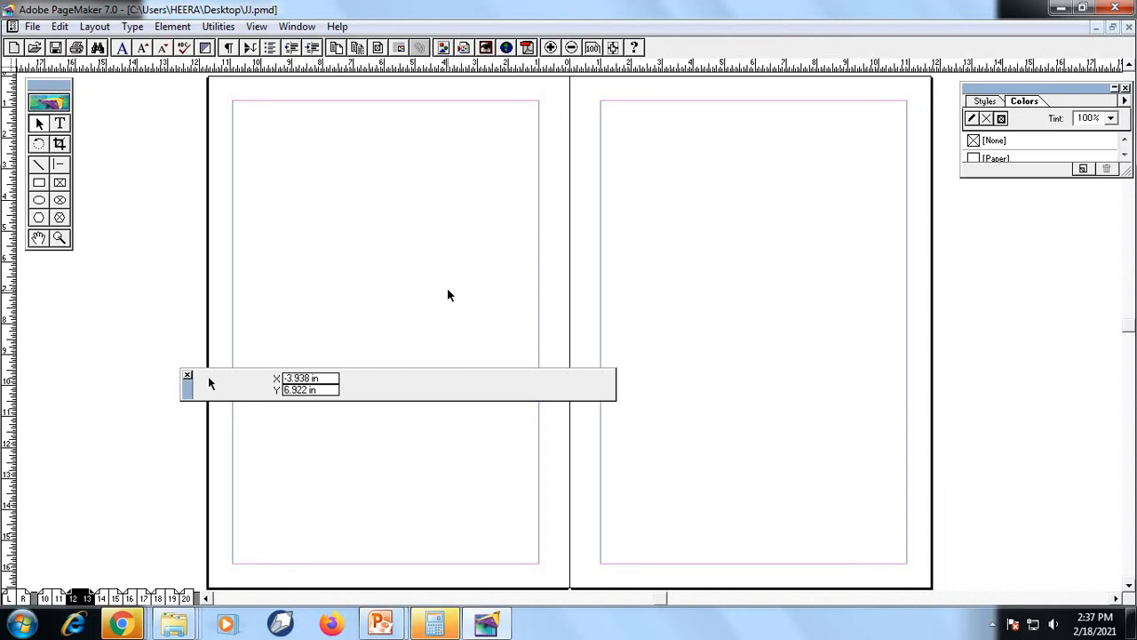
# Check the File Menu slide in the PowerPoint slide show and examine the matching File commands back in PageMaker
pyautogui.click(32, 25)
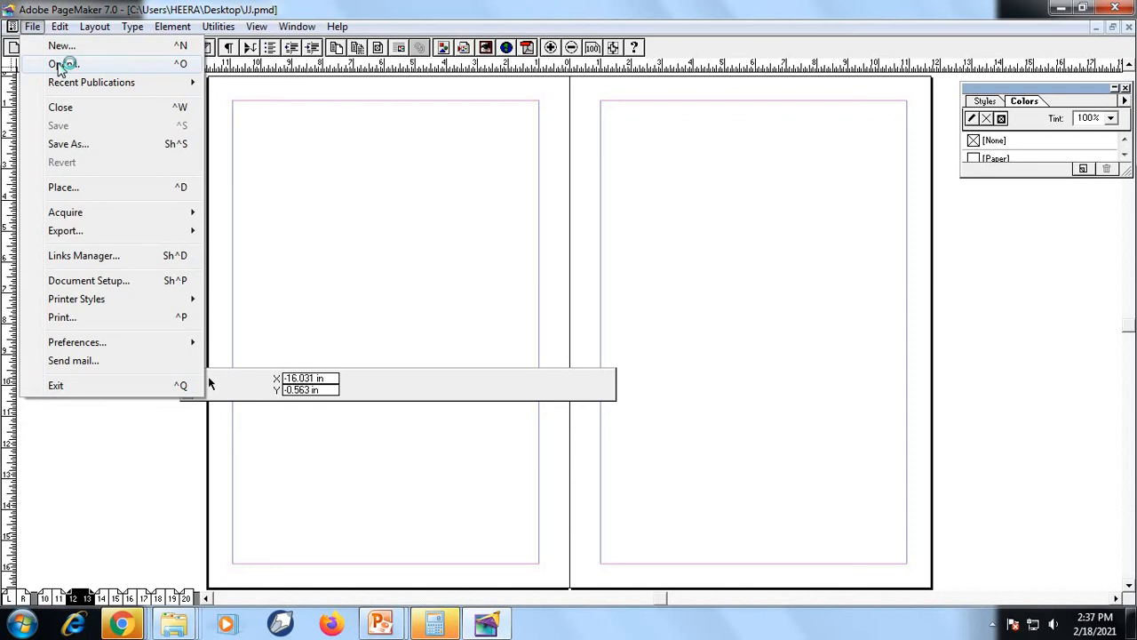
pyautogui.click(382, 626)
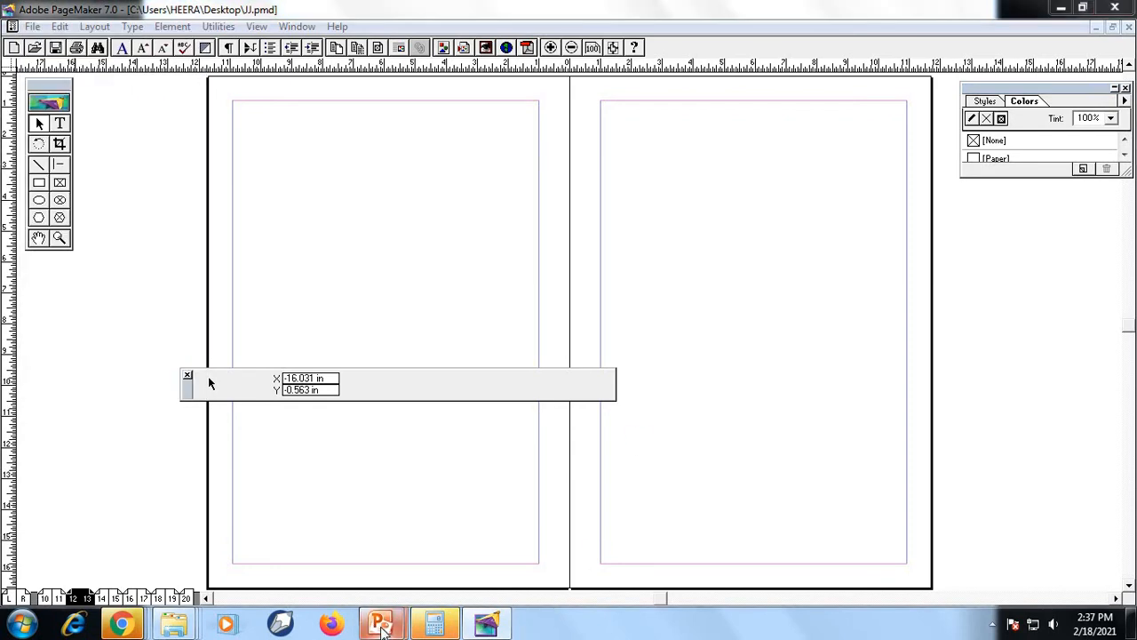
pyautogui.click(483, 506)
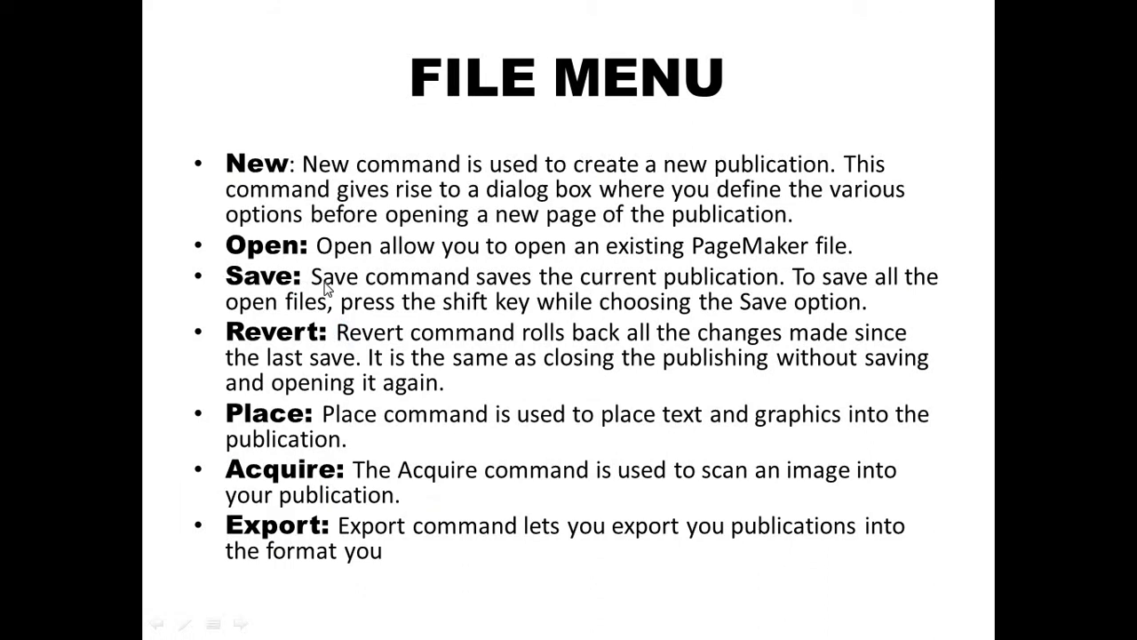
pyautogui.press('super')
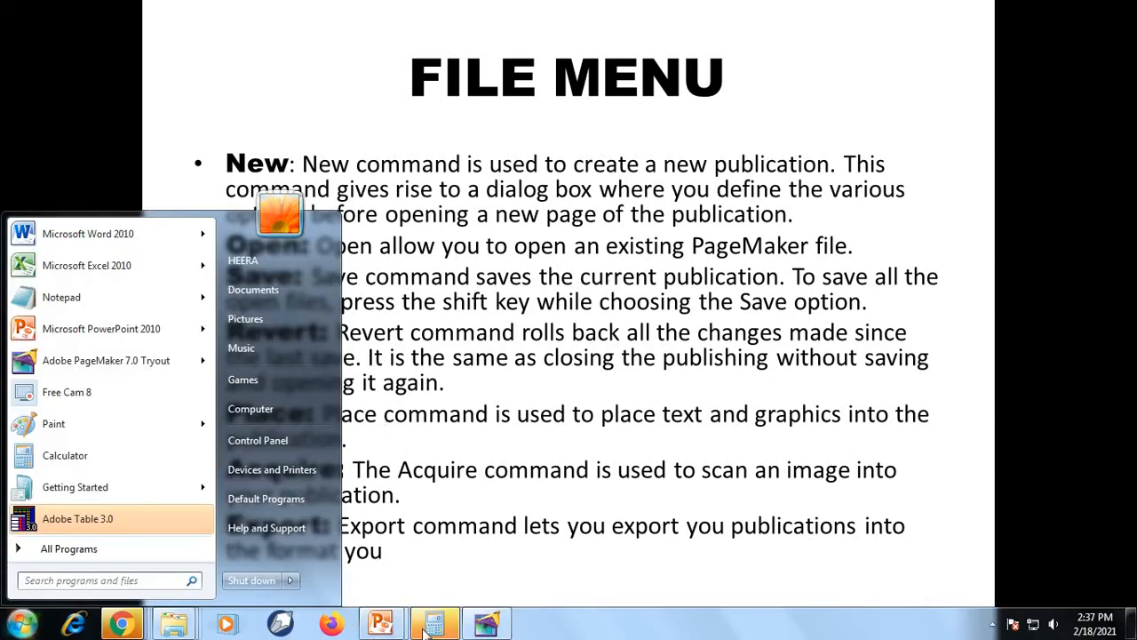
pyautogui.click(487, 624)
pyautogui.click(34, 27)
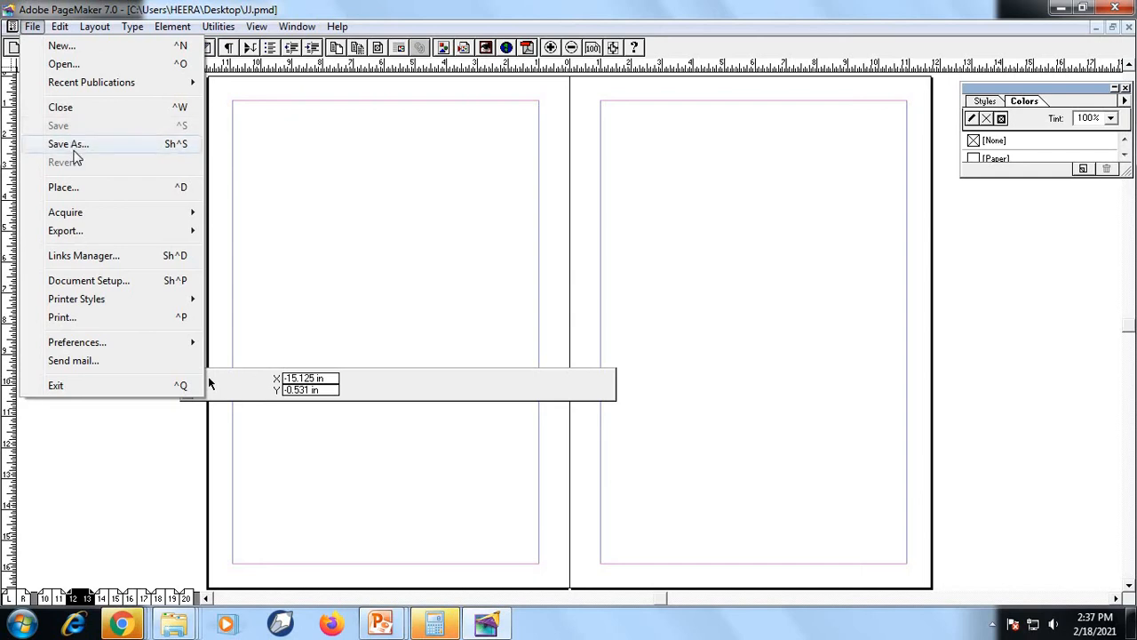
pyautogui.click(352, 145)
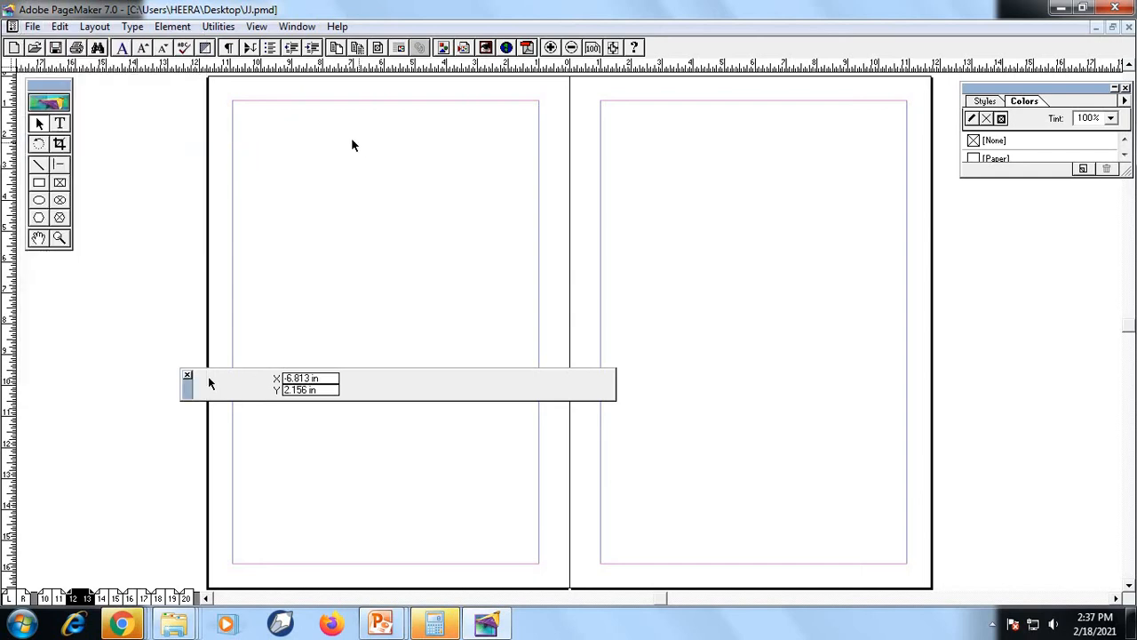
# Draw an ellipse about 5 in wide and 3.5 in high in the upper part of the left-hand page
pyautogui.click(62, 125)
pyautogui.click(39, 199)
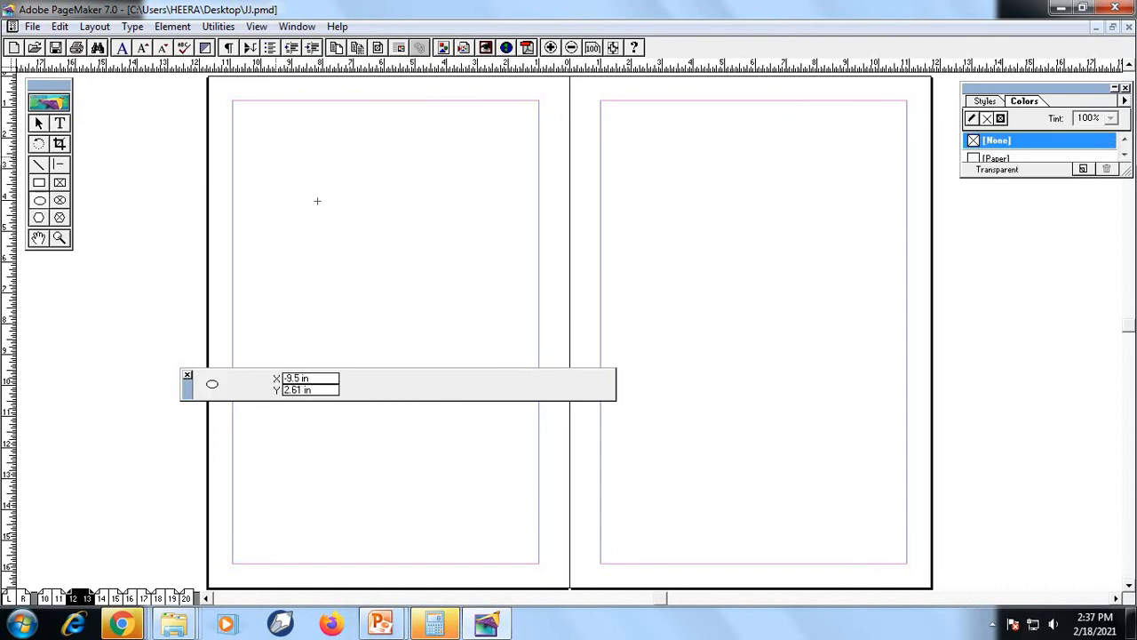
pyautogui.moveTo(276, 157); pyautogui.dragTo(430, 265)
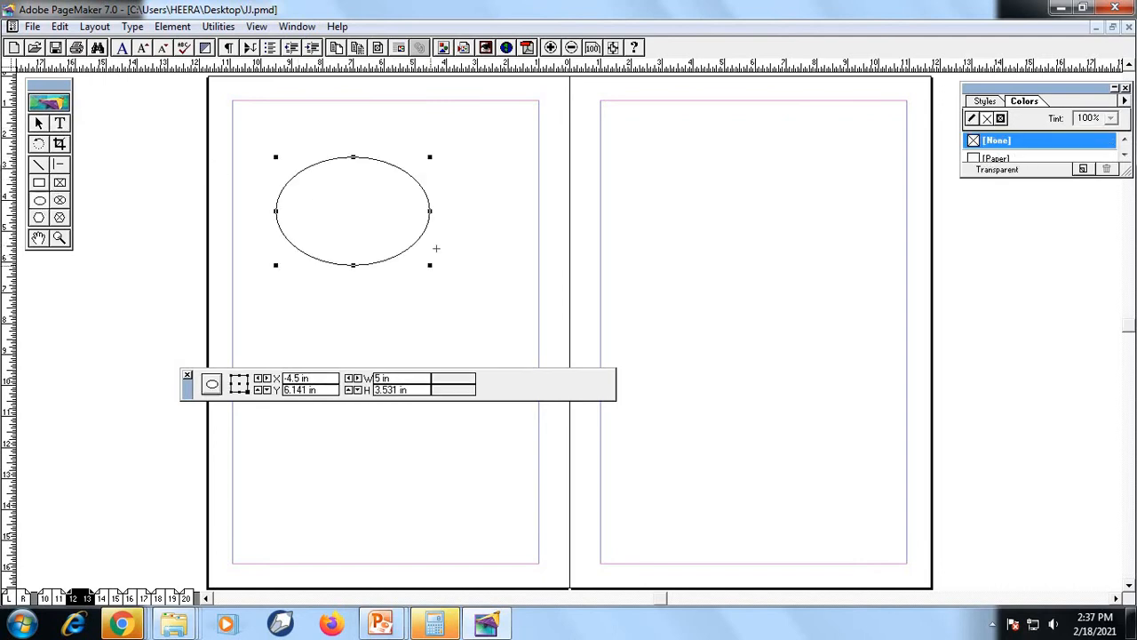
pyautogui.click(511, 155)
# Revert the publication to its last-saved version, discarding the drawn ellipse
pyautogui.click(32, 25)
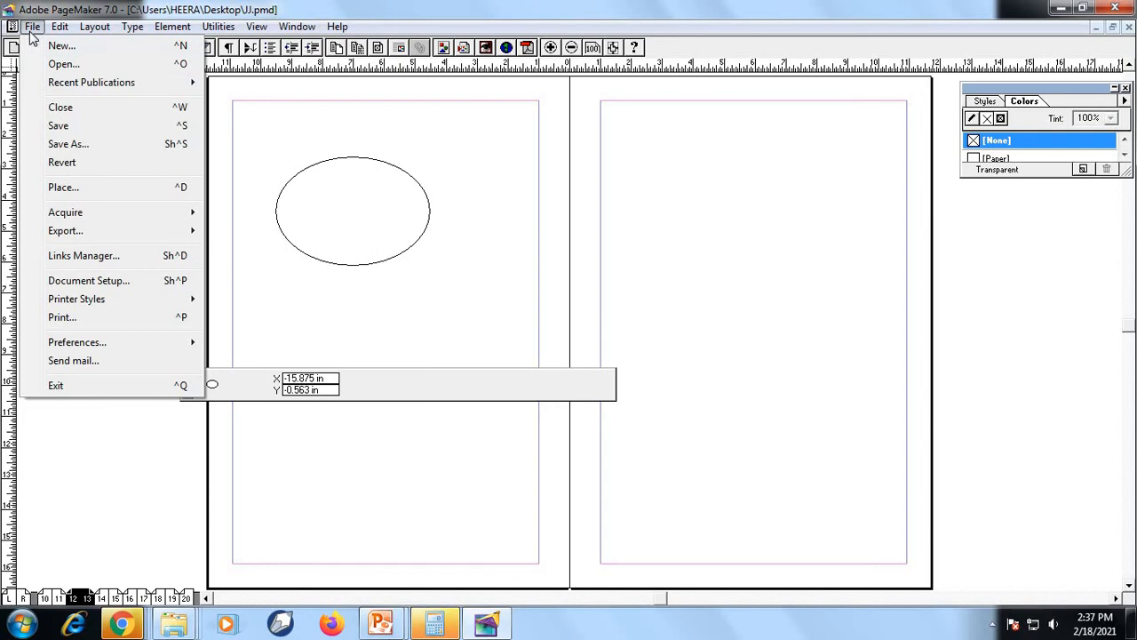
pyautogui.click(62, 162)
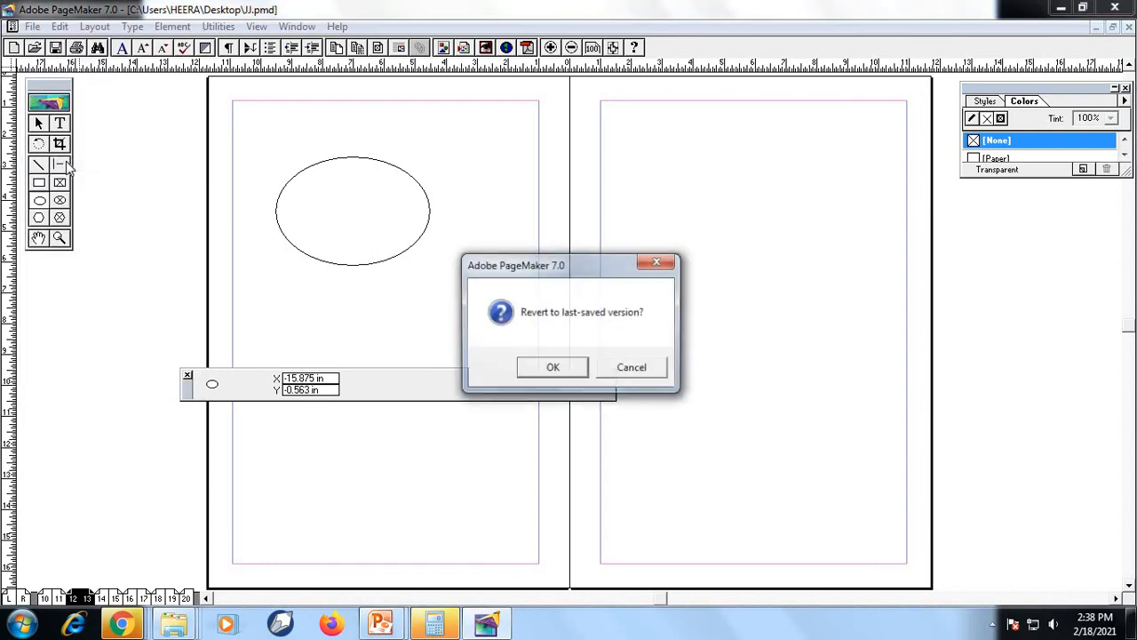
pyautogui.click(586, 366)
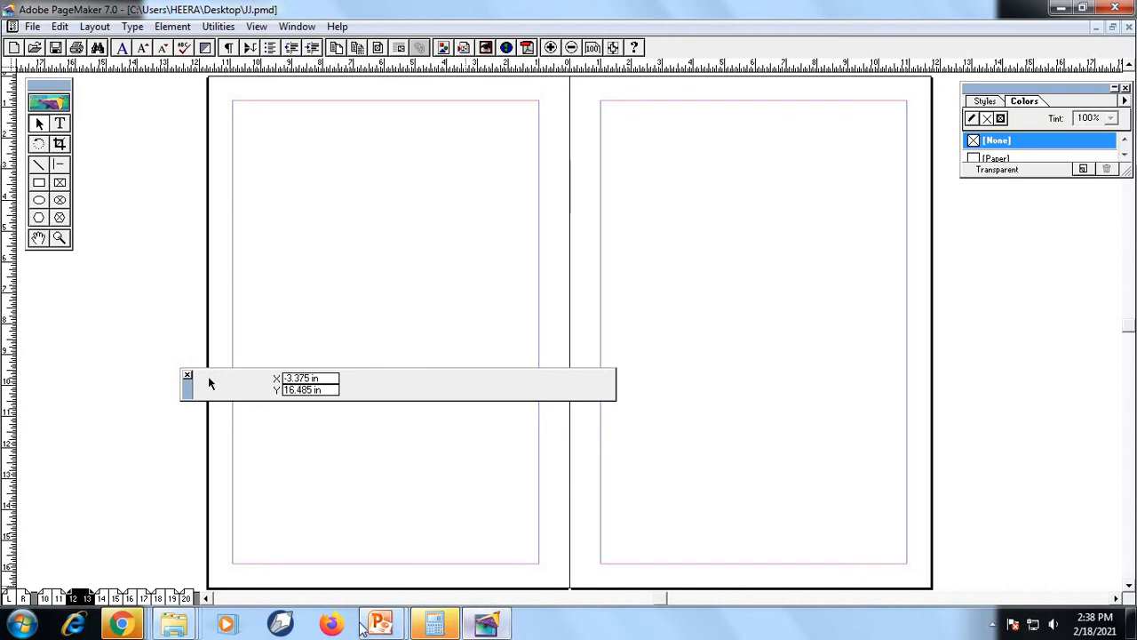
# Switch to the PowerPoint slide show and read the File Menu slide's description of the Place command
pyautogui.moveTo(384, 627)
pyautogui.click(480, 507)
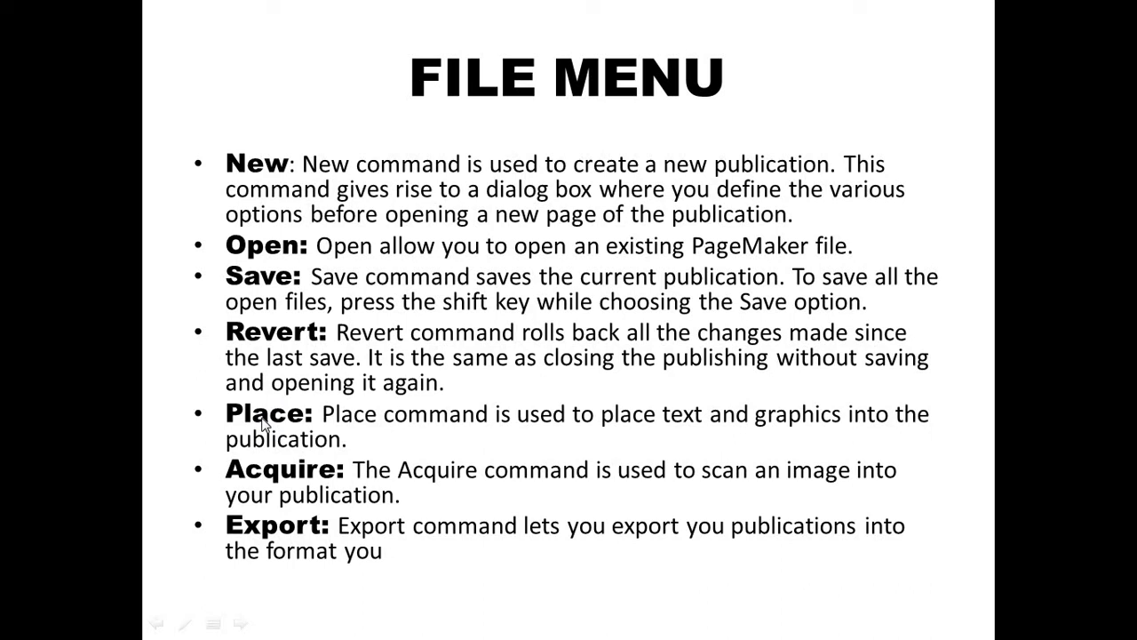
pyautogui.press('super')
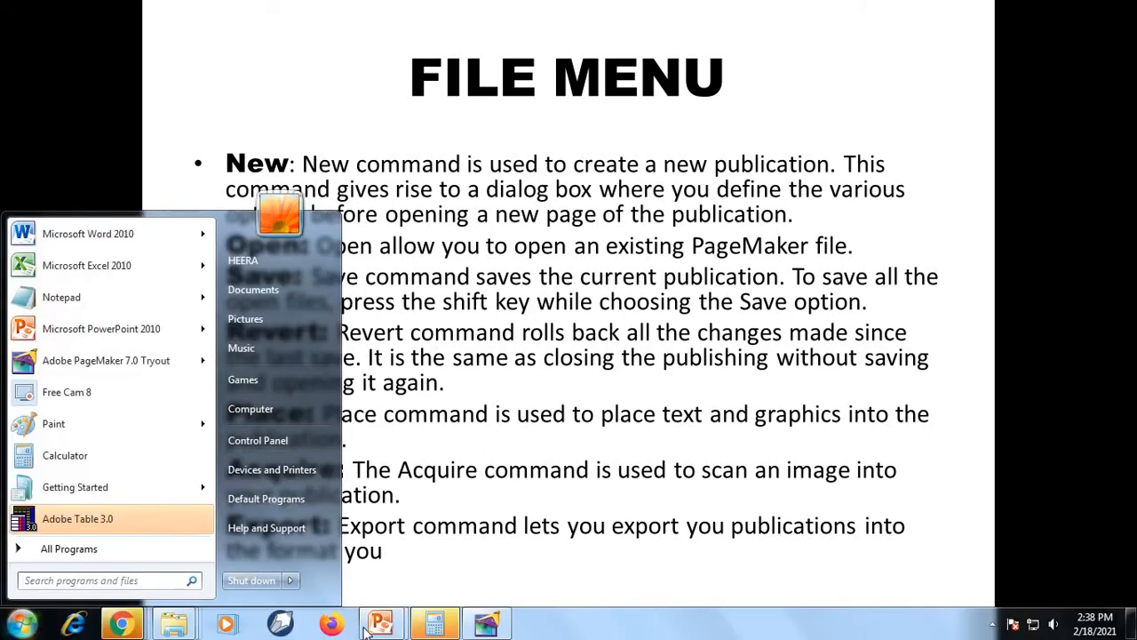
# Return to PageMaker and move the Control palette down near the lower page margin
pyautogui.click(487, 624)
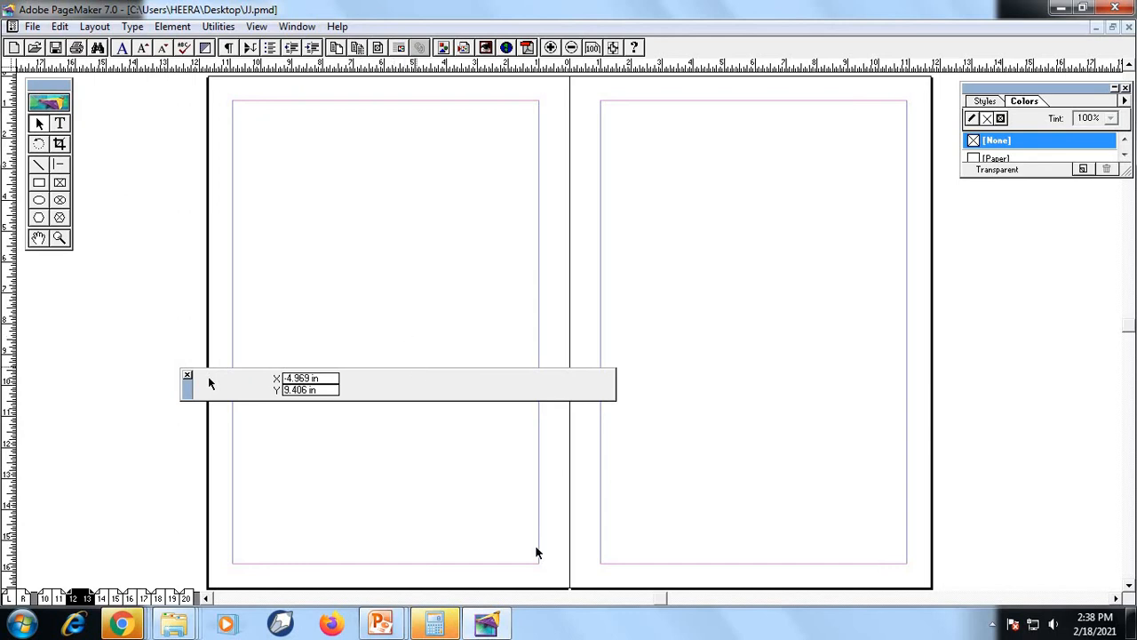
pyautogui.moveTo(188, 388); pyautogui.dragTo(243, 544)
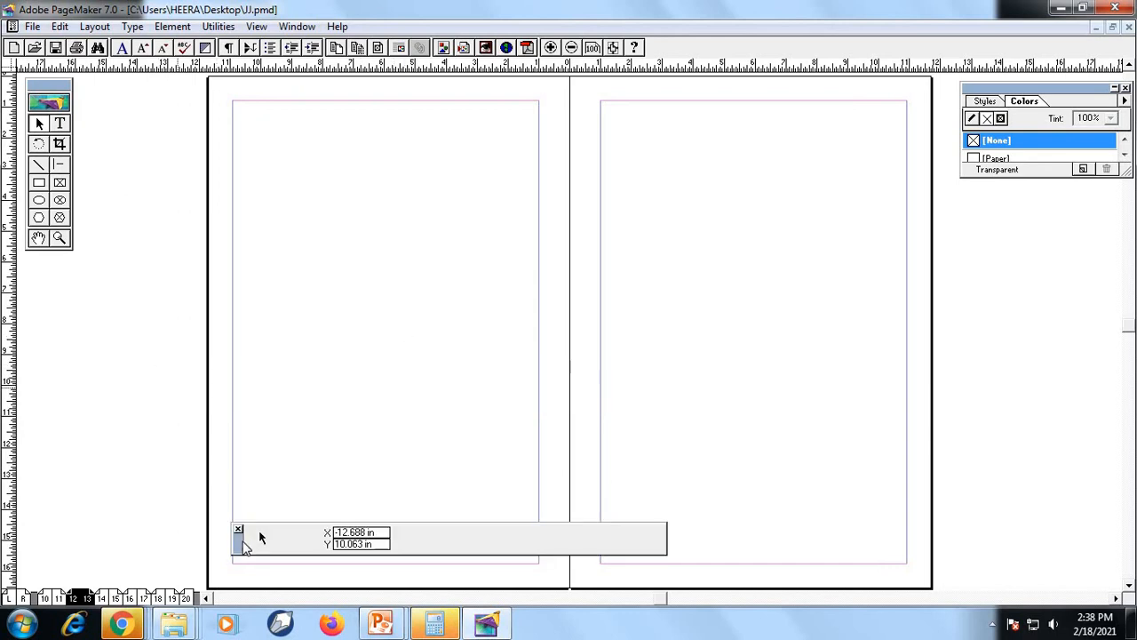
# Start the Place command and browse from the Desktop into the IMAGES folder
pyautogui.click(32, 27)
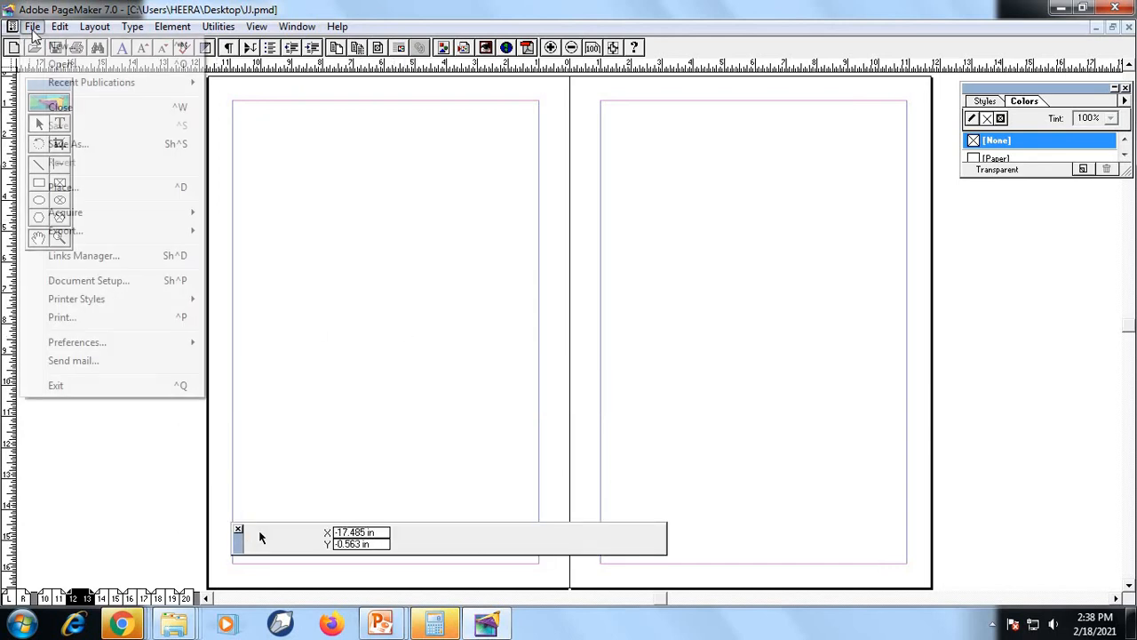
pyautogui.click(64, 186)
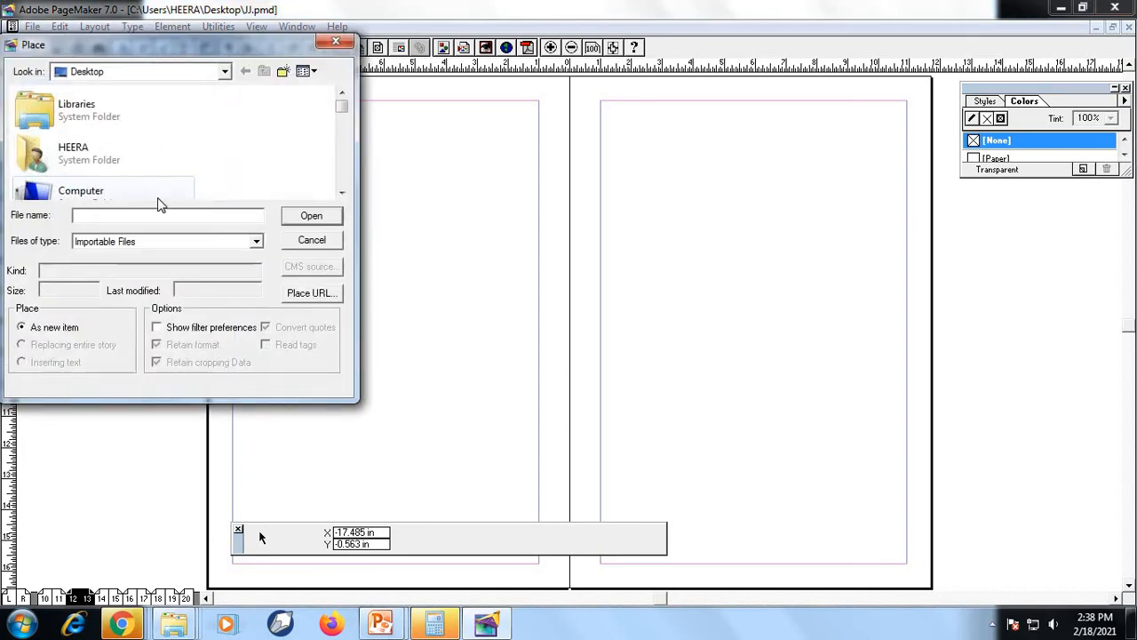
pyautogui.click(98, 117)
pyautogui.click(94, 153)
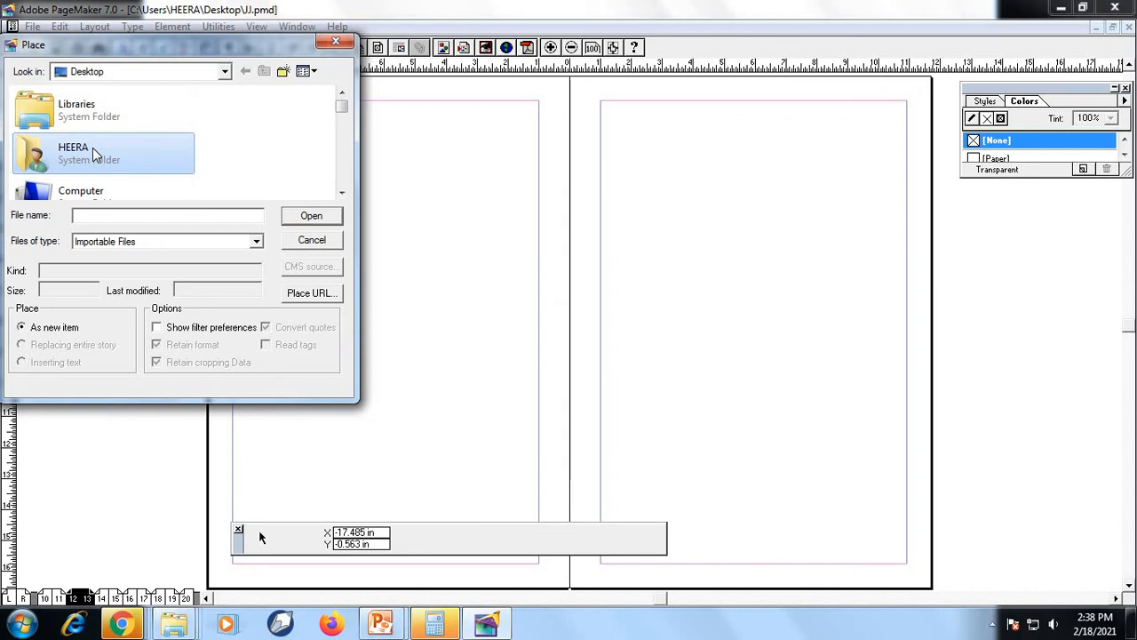
pyautogui.scroll(-2, 98, 169)
pyautogui.press('Down')
pyautogui.press('Down')
pyautogui.press('Down')
pyautogui.press('Down')
pyautogui.press('Down')
pyautogui.press('Down')
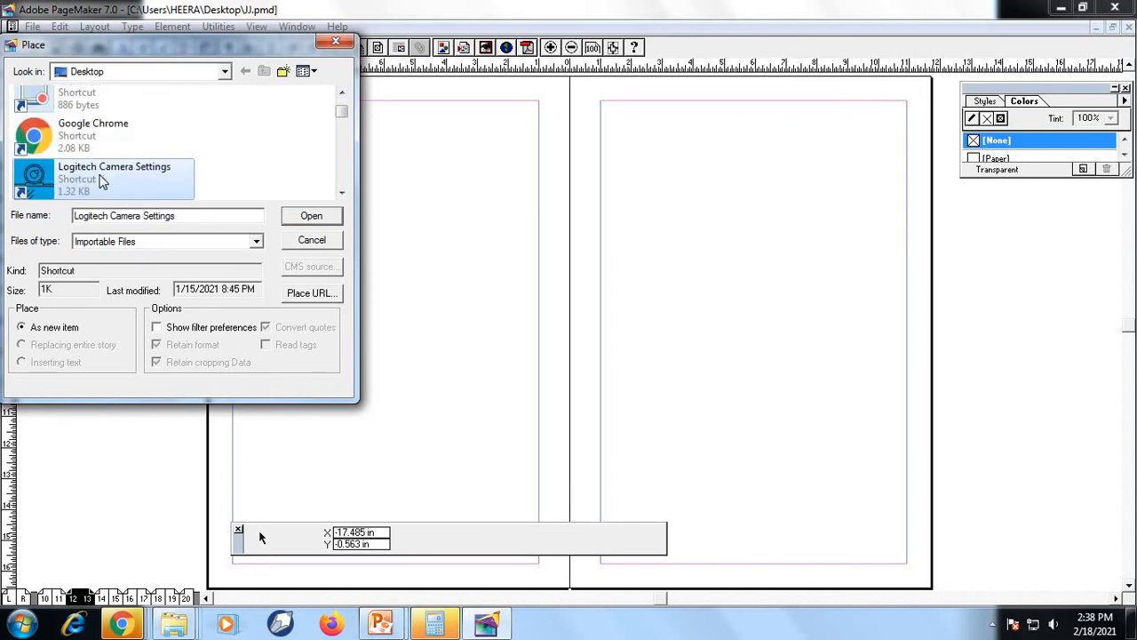
pyautogui.press('Down')
pyautogui.press('Down')
pyautogui.press('Down')
pyautogui.press('Down')
pyautogui.press('Down')
pyautogui.press('Down')
pyautogui.press('Down')
pyautogui.press('Down')
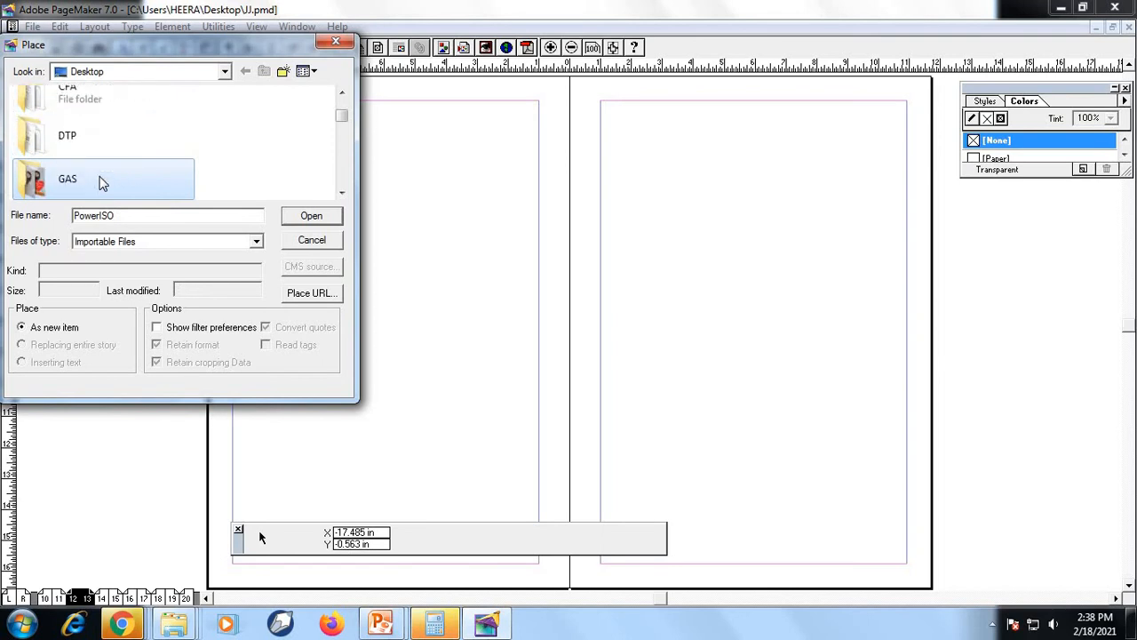
pyautogui.press('Return')
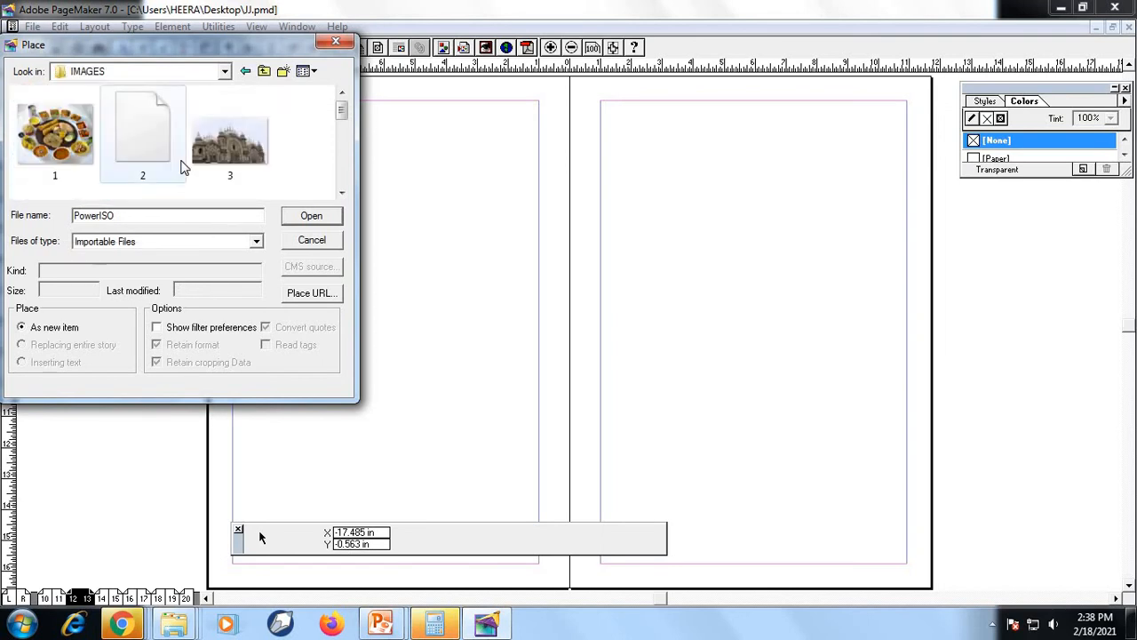
# Try to place the JPEG image 3 from the IMAGES folder as an independent graphic on the page spread
pyautogui.click(233, 141)
pyautogui.click(311, 216)
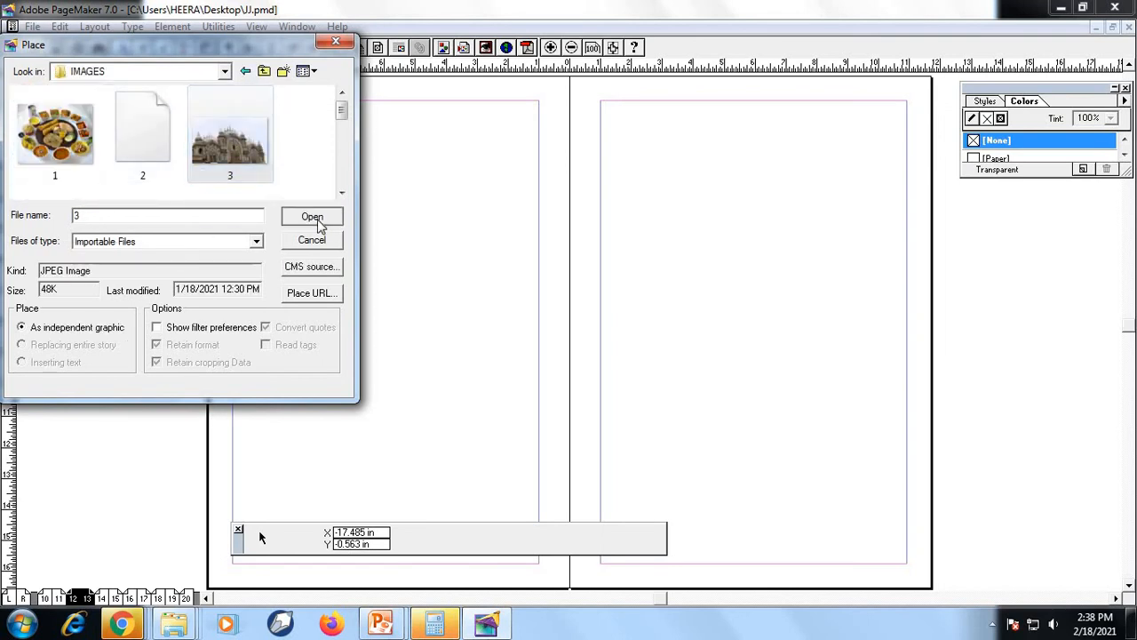
pyautogui.click(573, 420)
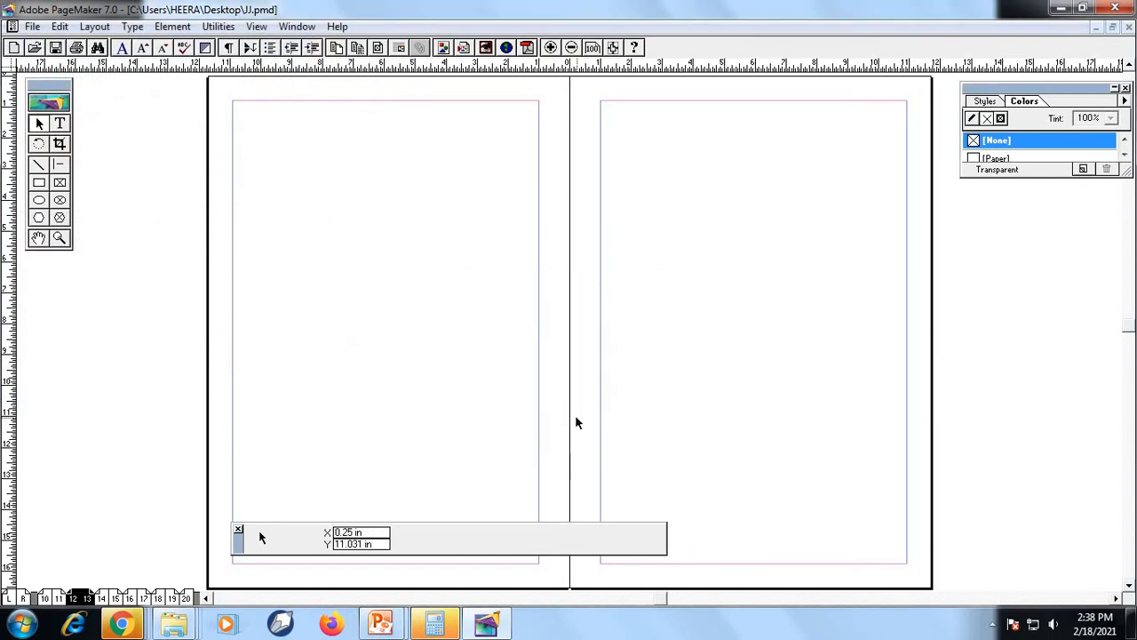
# Start the Place command and browse from the IMAGES folder up to the Desktop and into New folder (2)
pyautogui.click(32, 26)
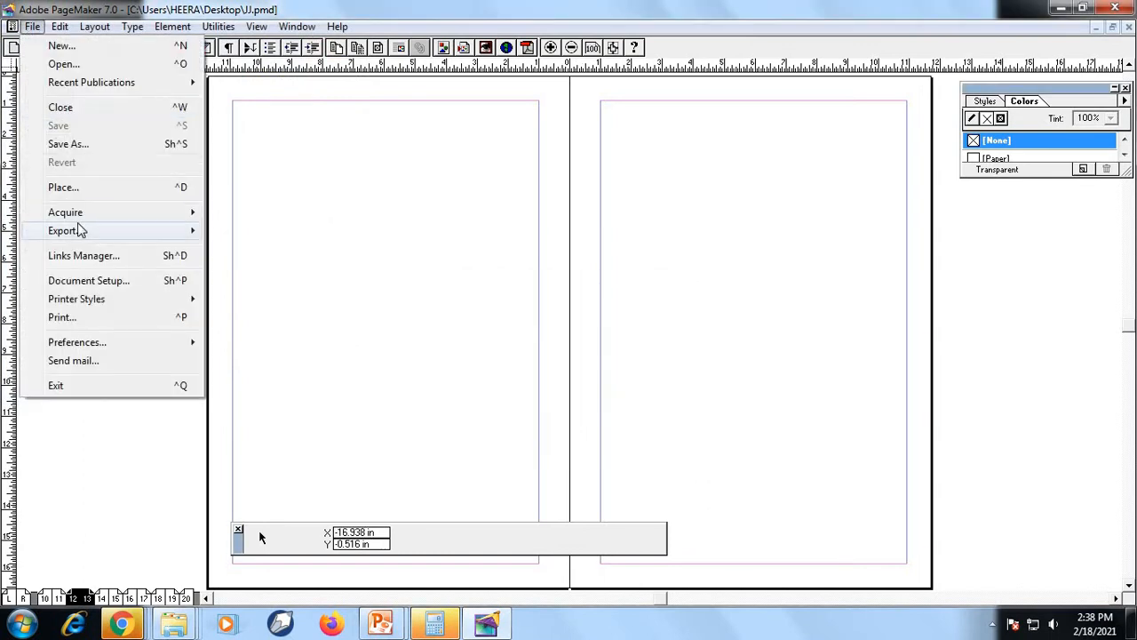
pyautogui.click(79, 188)
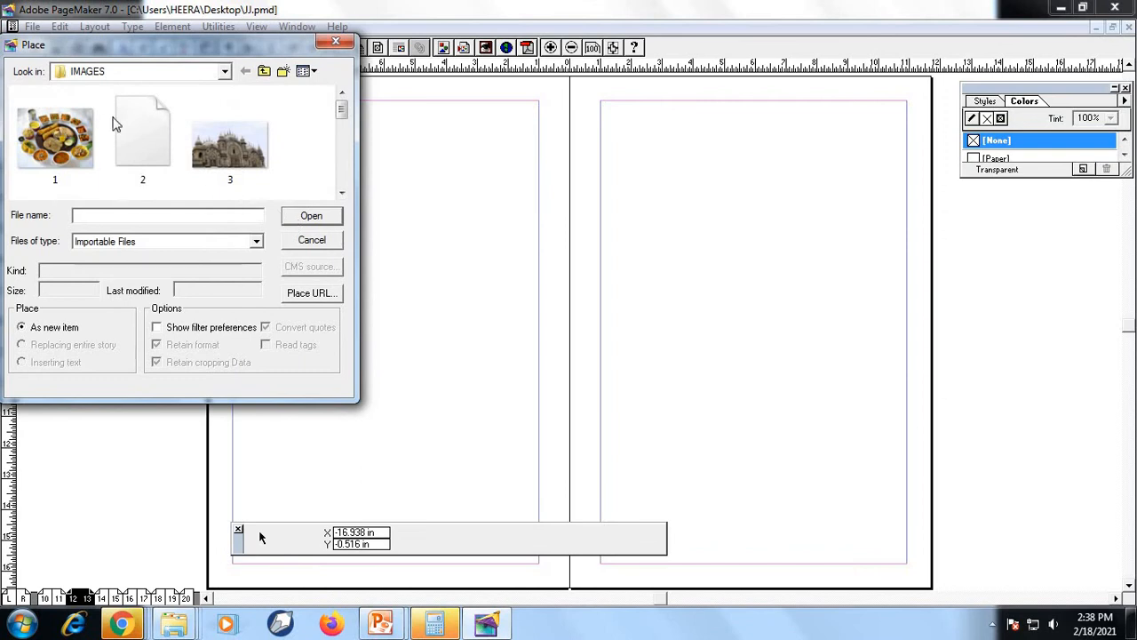
pyautogui.click(263, 72)
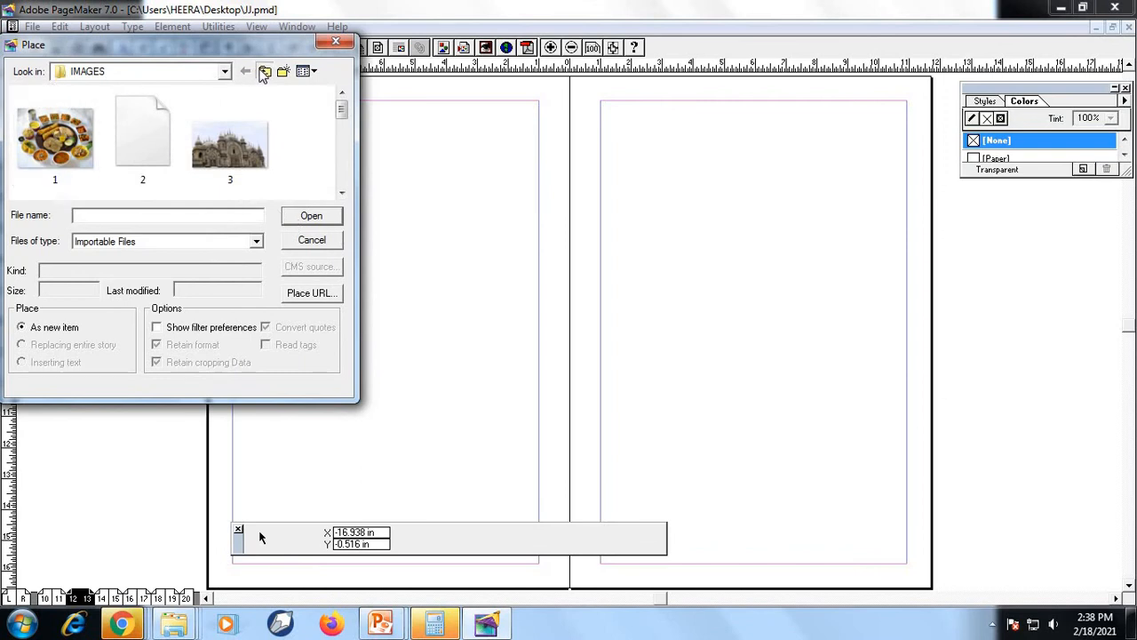
pyautogui.click(342, 193)
pyautogui.click(342, 193)
pyautogui.click(342, 193)
pyautogui.click(343, 193)
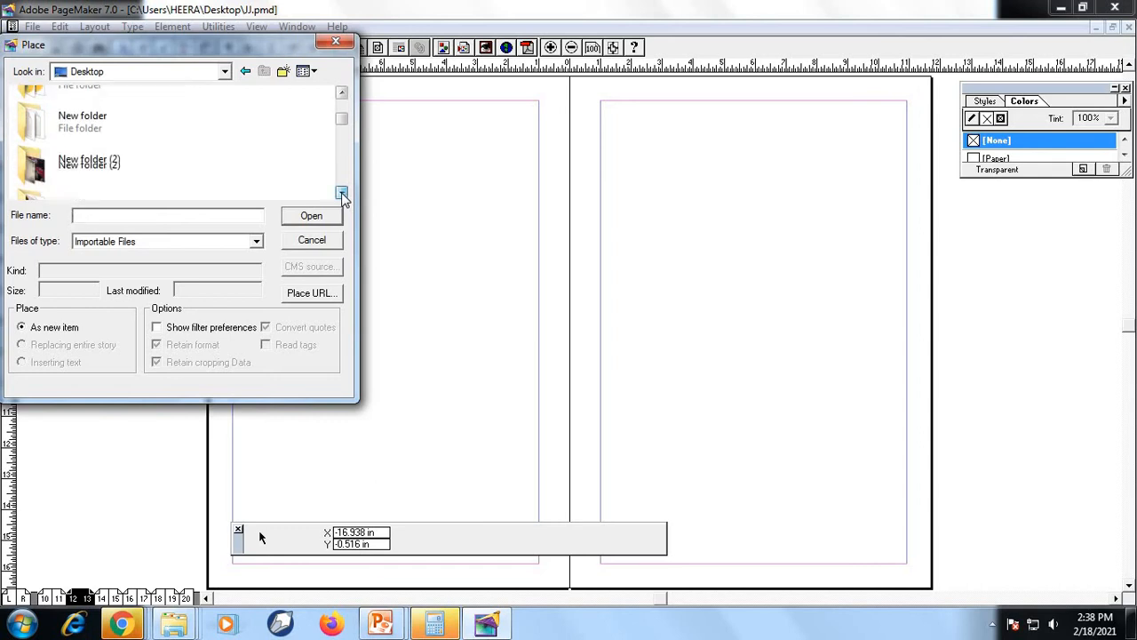
pyautogui.click(342, 193)
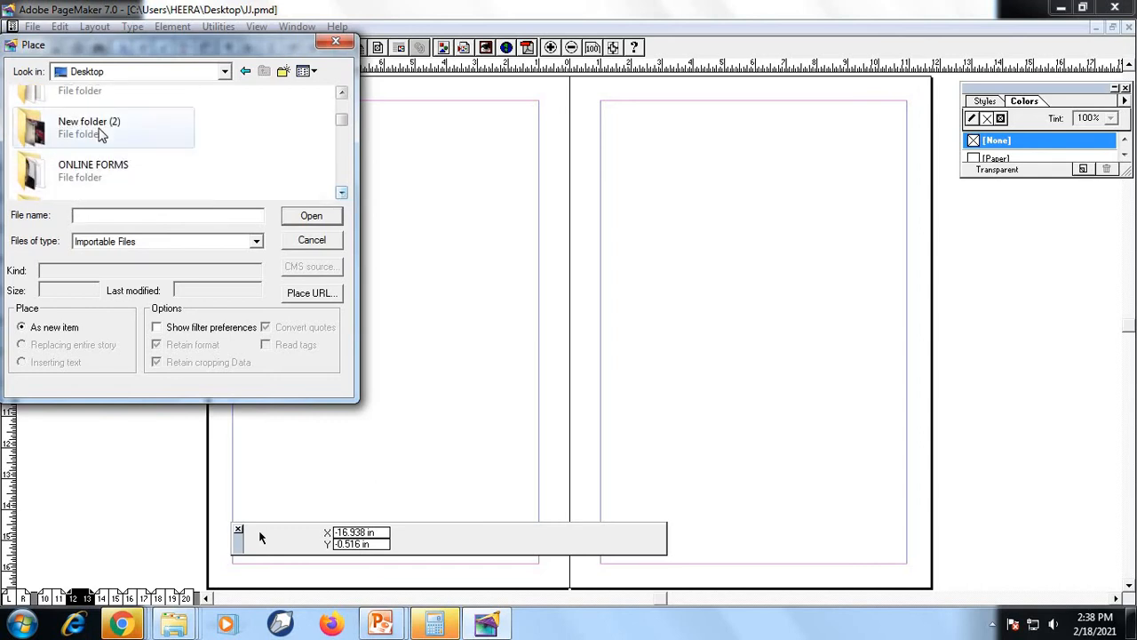
pyautogui.doubleClick(67, 132)
# Place IMG_20210128_191344 as an independent graphic about 7.2 in wide and 5.7 in high in the upper part of page 12
pyautogui.click(229, 141)
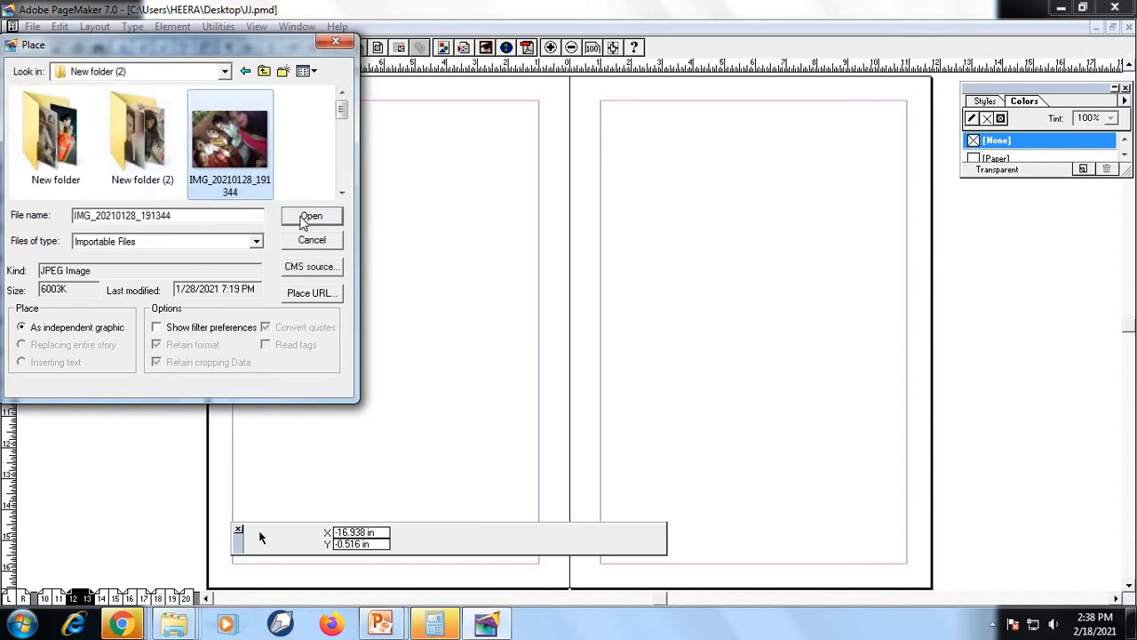
pyautogui.click(309, 216)
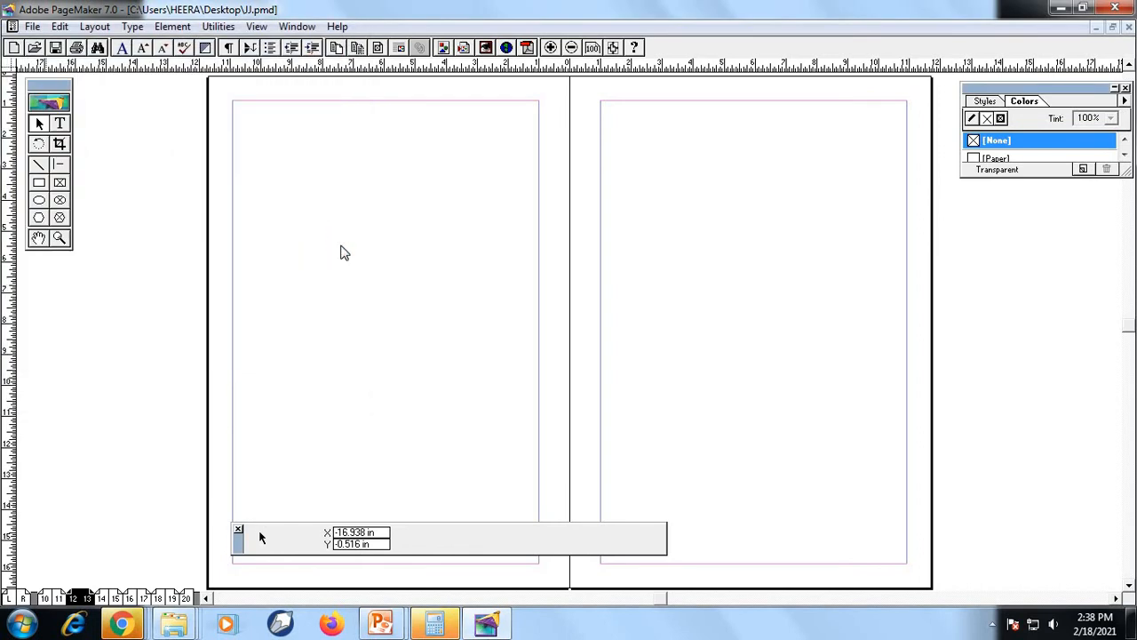
pyautogui.click(536, 338)
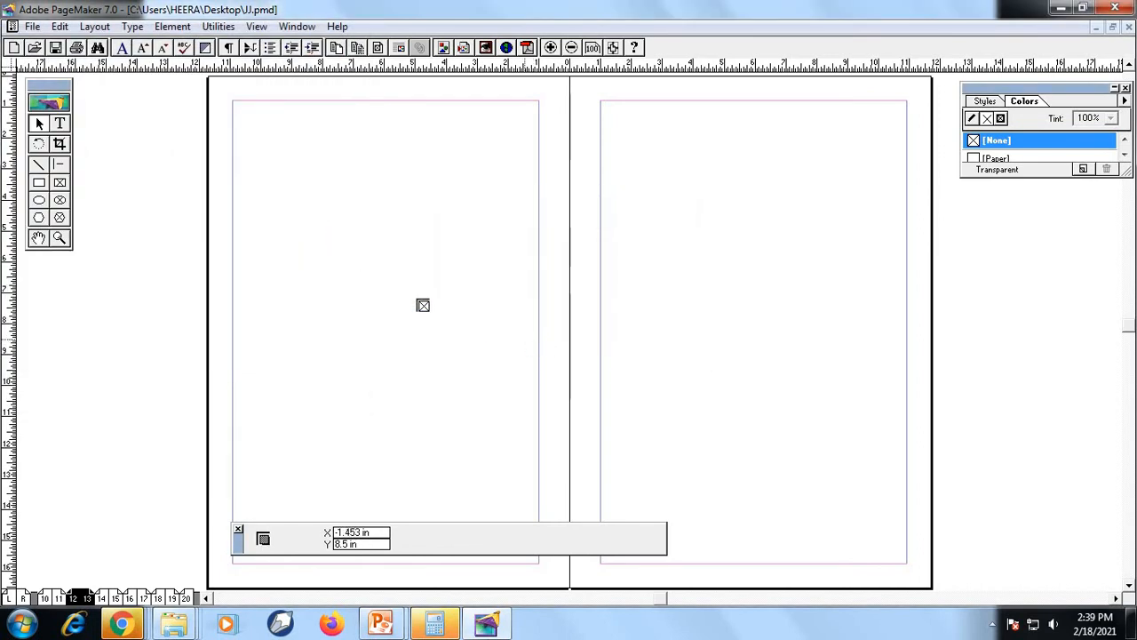
pyautogui.moveTo(264, 167); pyautogui.dragTo(479, 341)
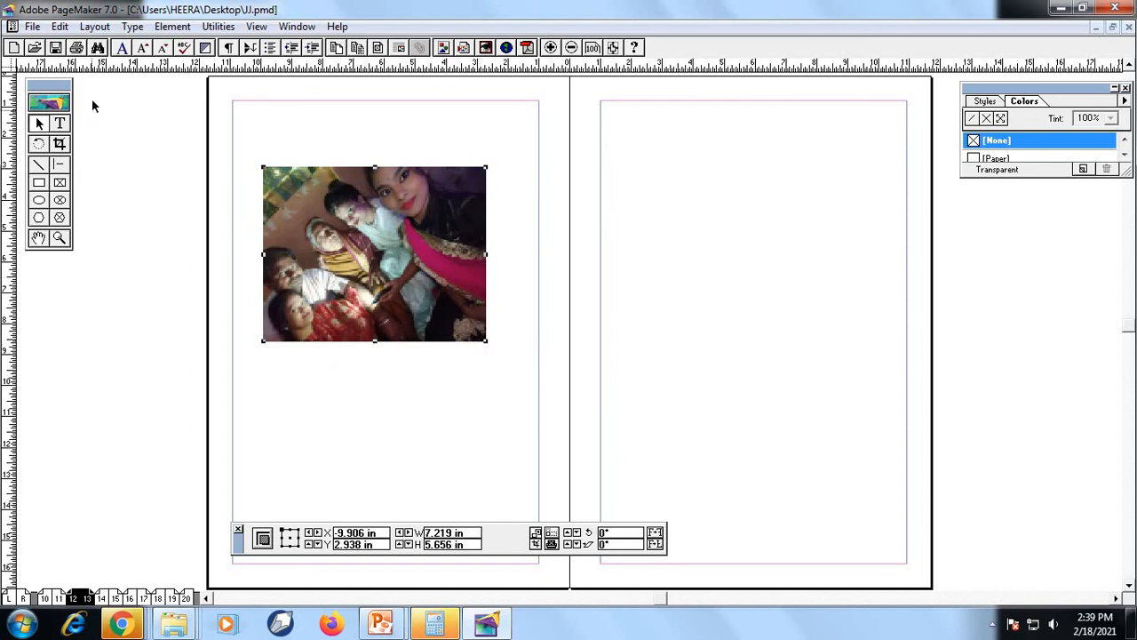
# Switch to the PowerPoint slide show and read the File Menu slide's description of the Acquire command
pyautogui.click(32, 28)
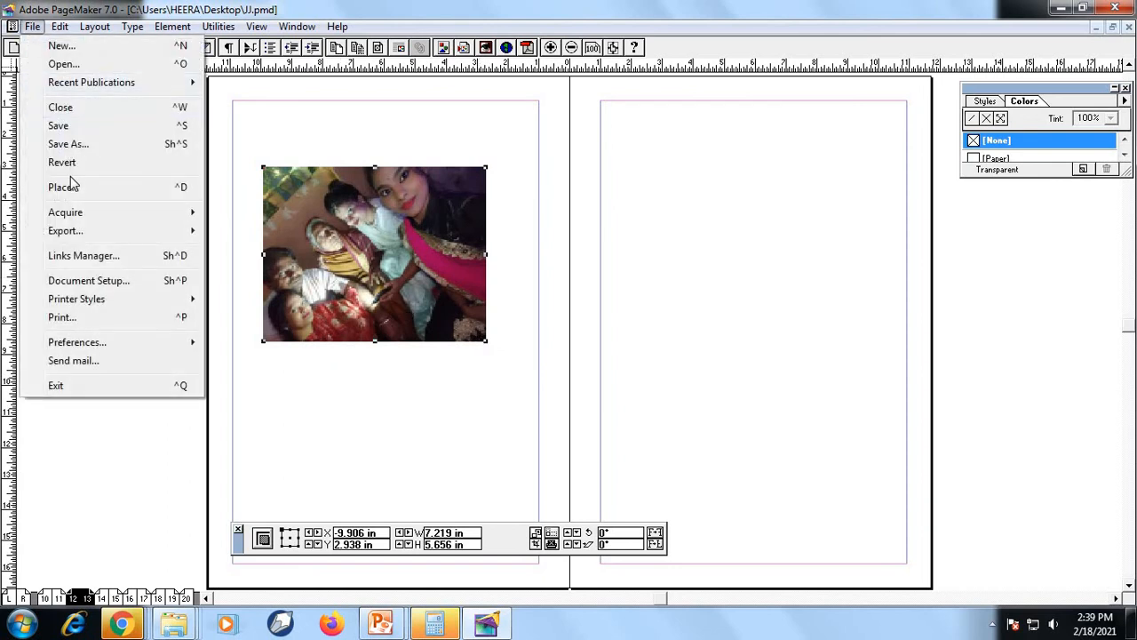
pyautogui.click(387, 203)
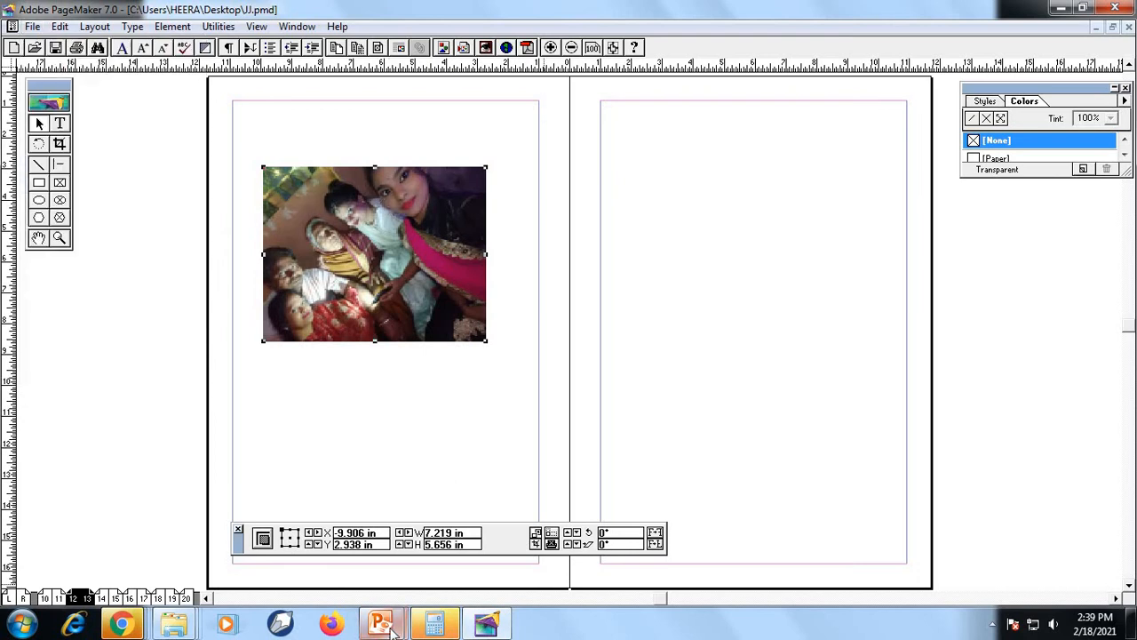
pyautogui.moveTo(382, 623)
pyautogui.click(478, 551)
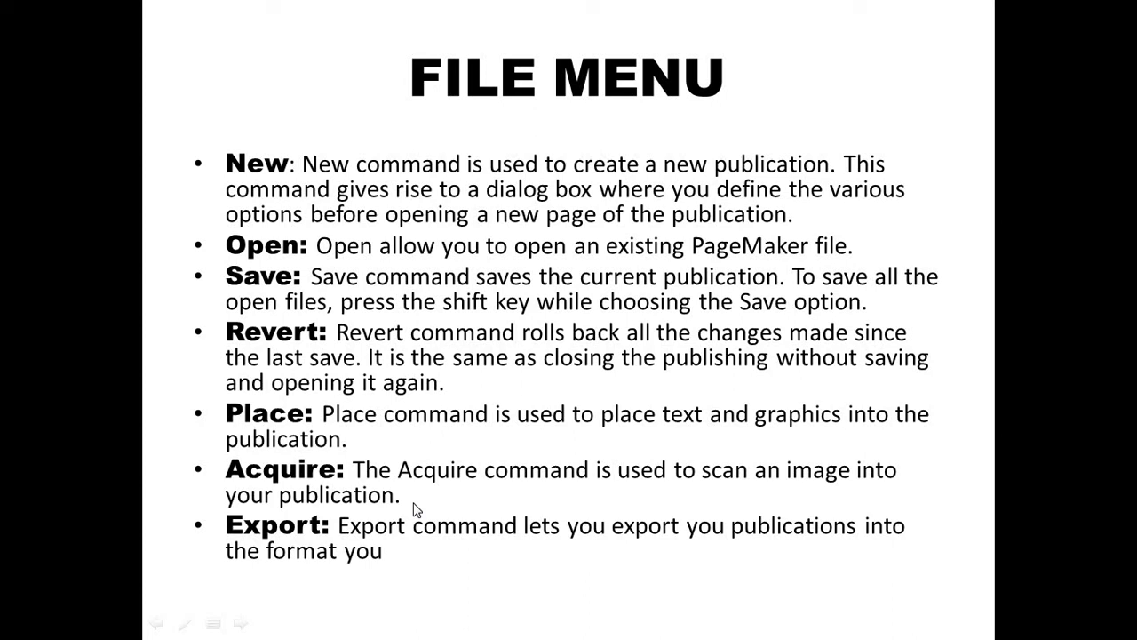
# Return to PageMaker and look at the options available under the Acquire command
pyautogui.press('super')
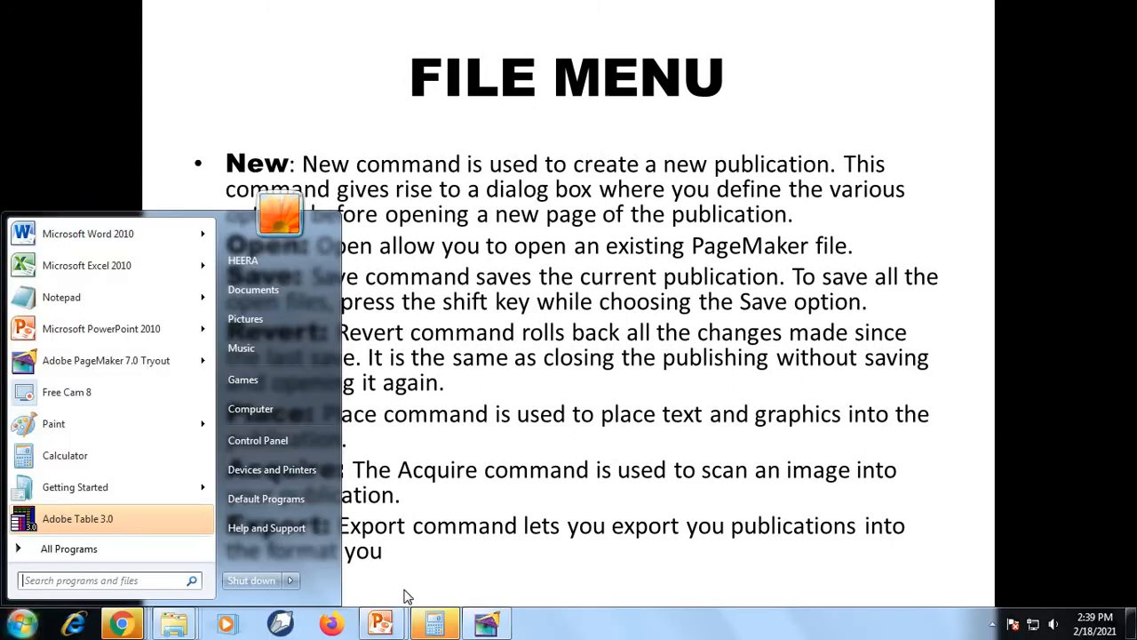
pyautogui.click(485, 625)
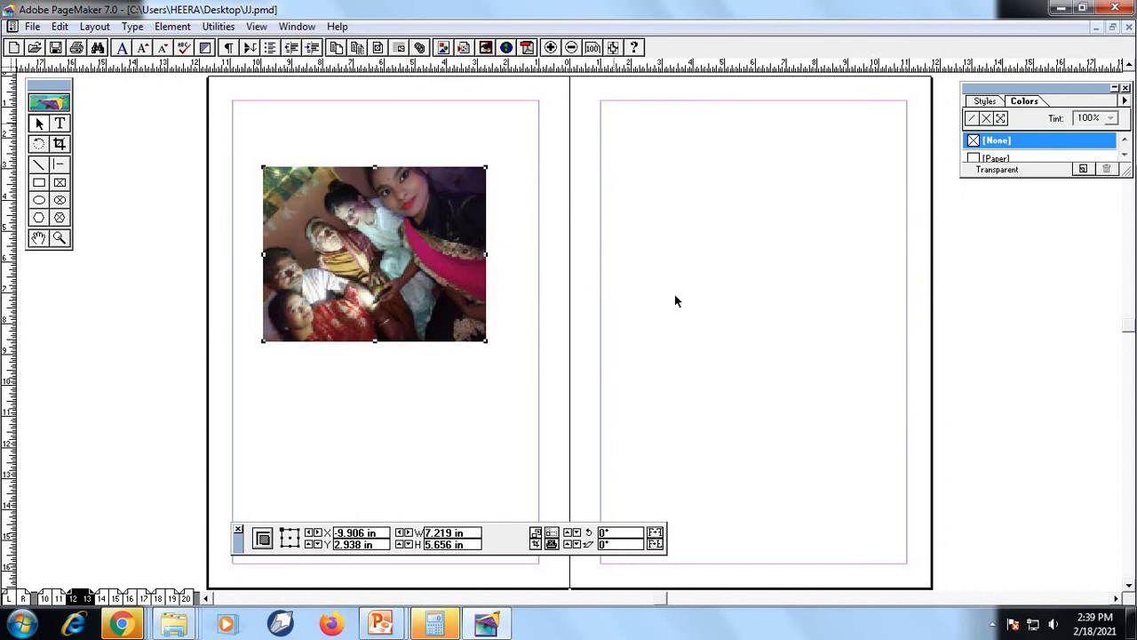
pyautogui.click(32, 26)
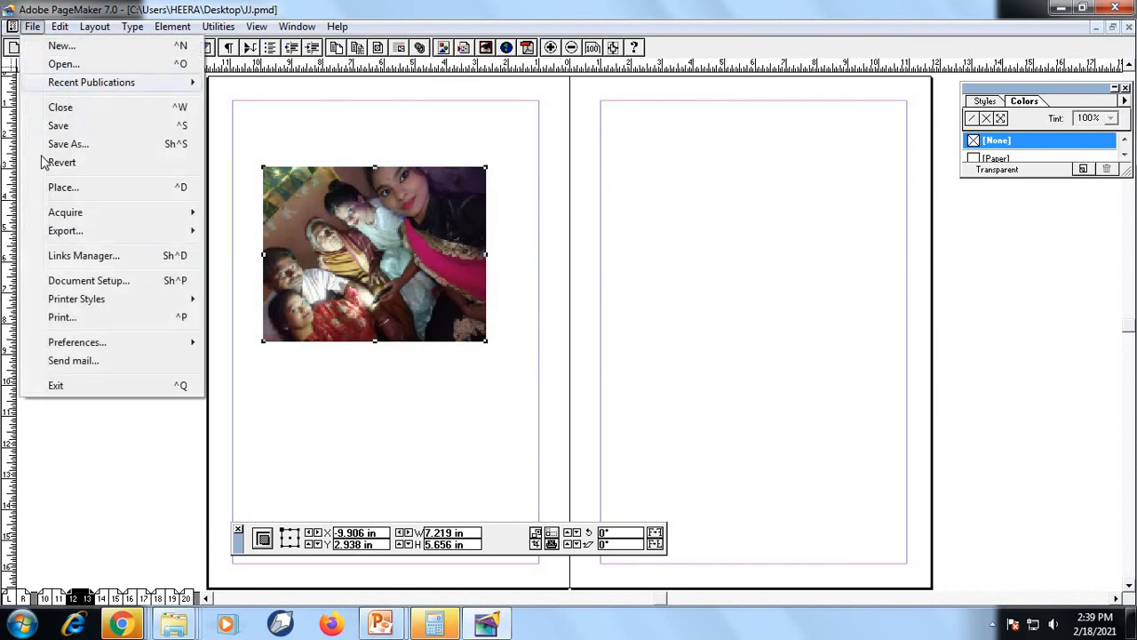
pyautogui.moveTo(89, 216)
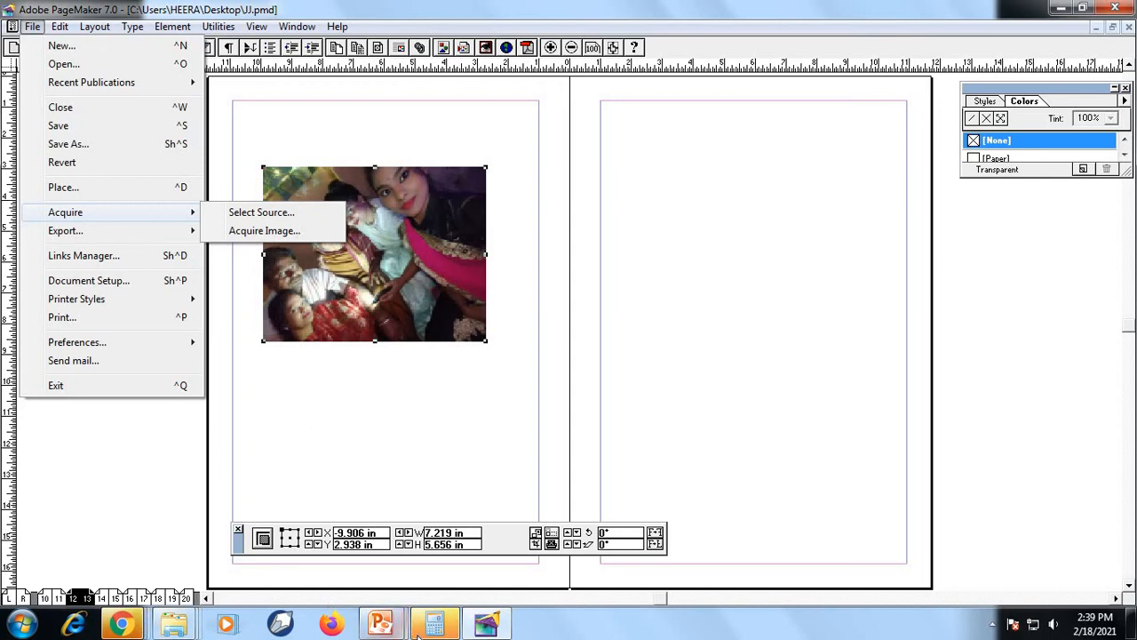
# Read the Export command's description on the File Menu slide in PowerPoint and return to PageMaker
pyautogui.click(381, 624)
pyautogui.click(484, 542)
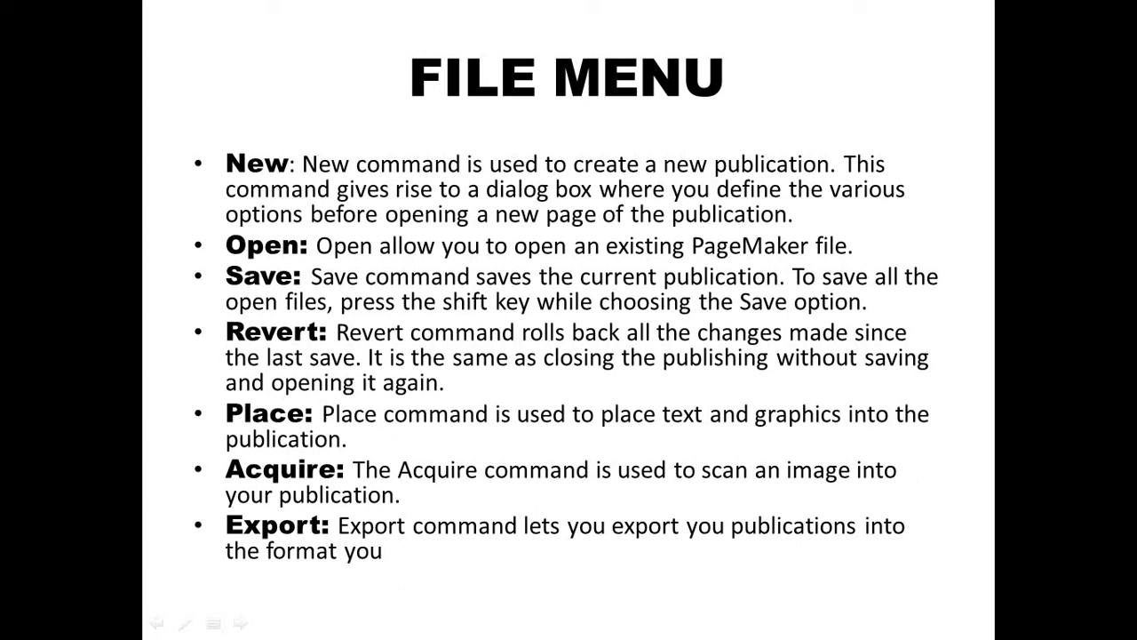
pyautogui.press('super')
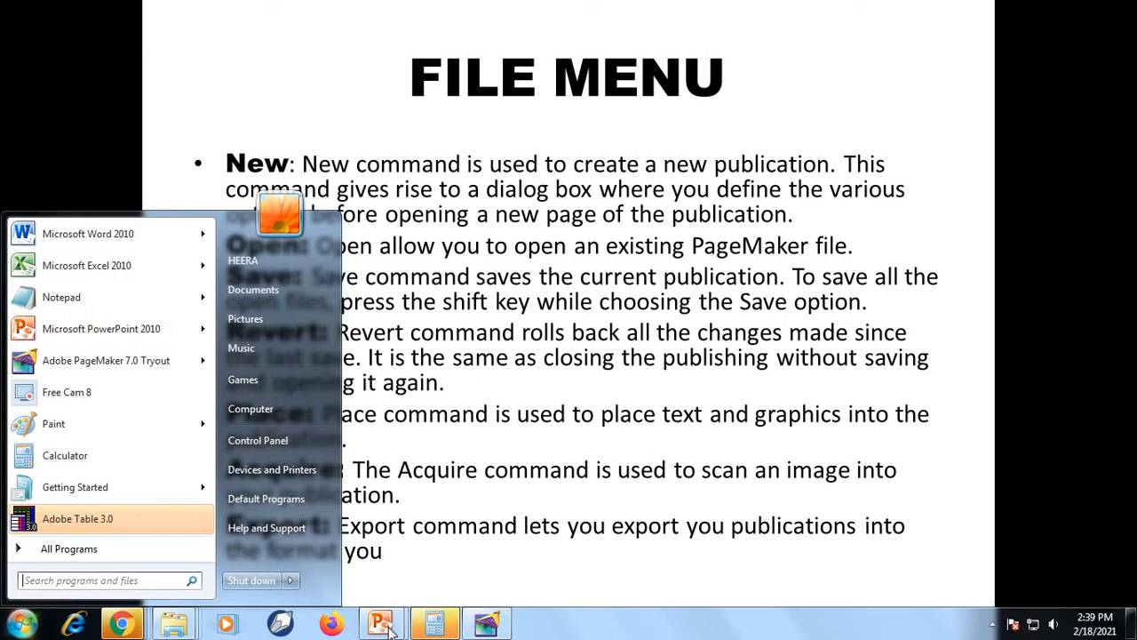
pyautogui.click(487, 624)
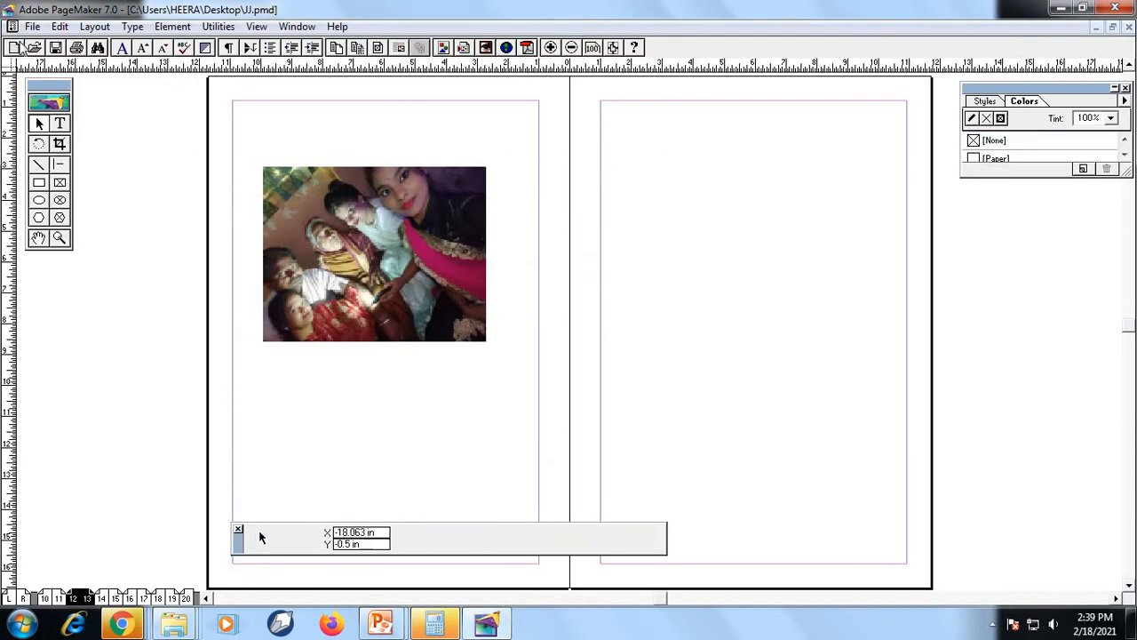
# Try to export the publication to Adobe PDF, saving it before the export
pyautogui.click(32, 27)
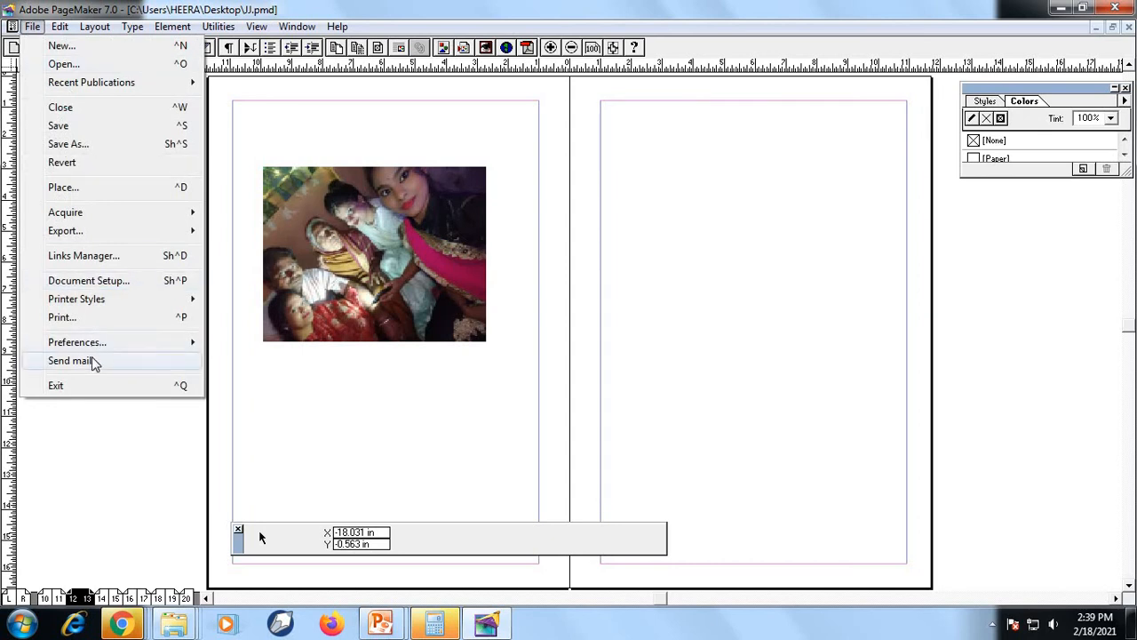
pyautogui.moveTo(79, 239)
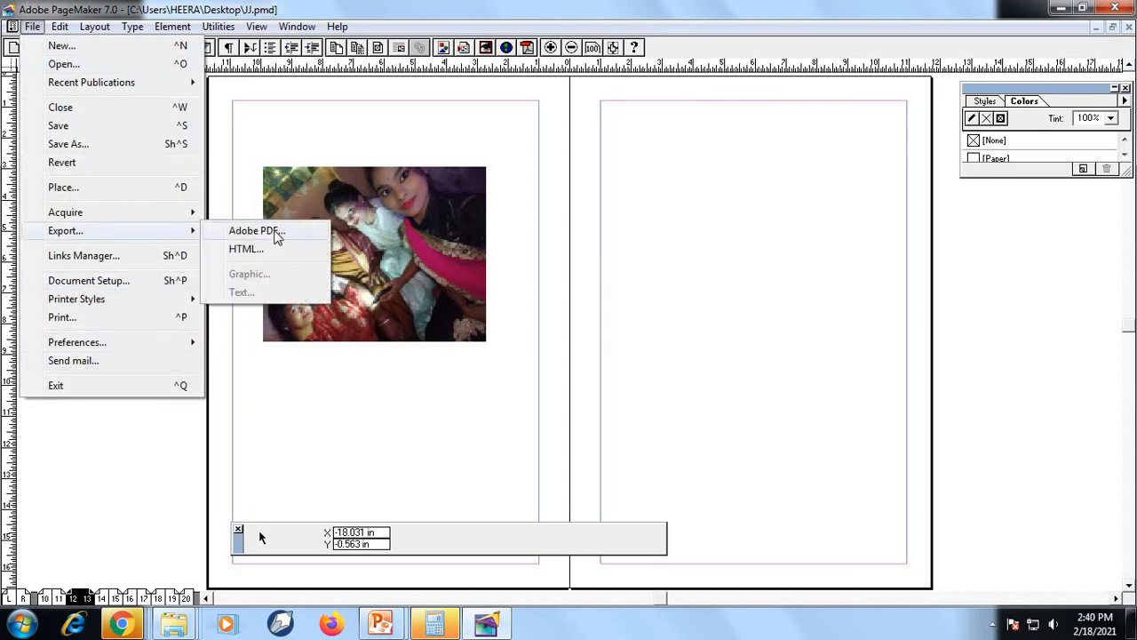
pyautogui.click(258, 231)
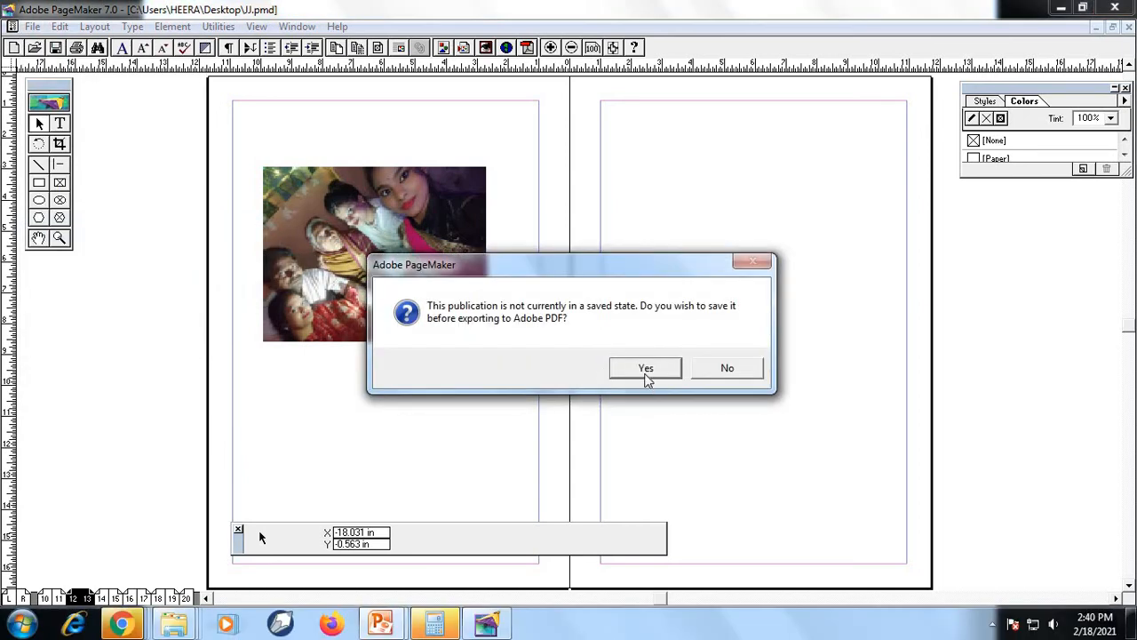
pyautogui.click(647, 375)
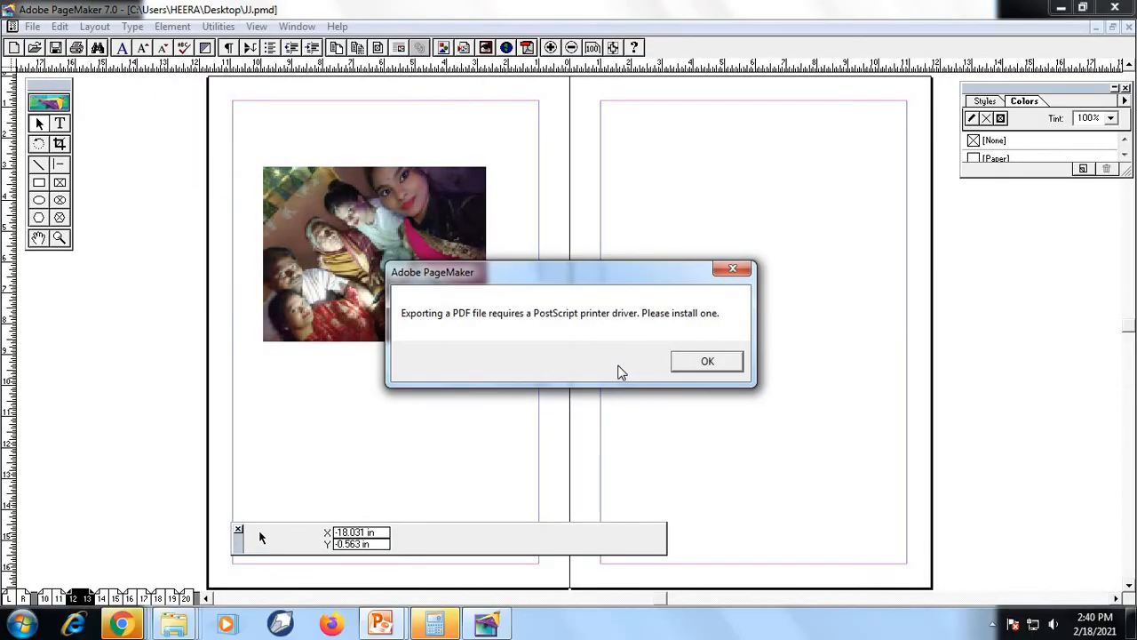
pyautogui.click(708, 363)
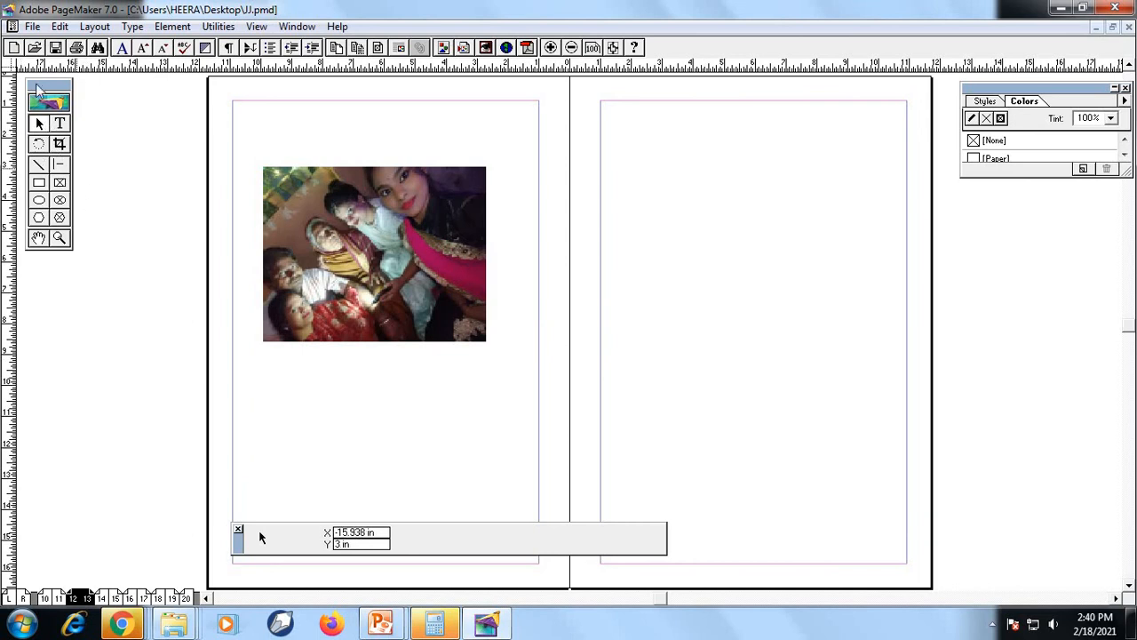
# Open the Export HTML settings, look over the document list and options, and close them with Done
pyautogui.click(32, 26)
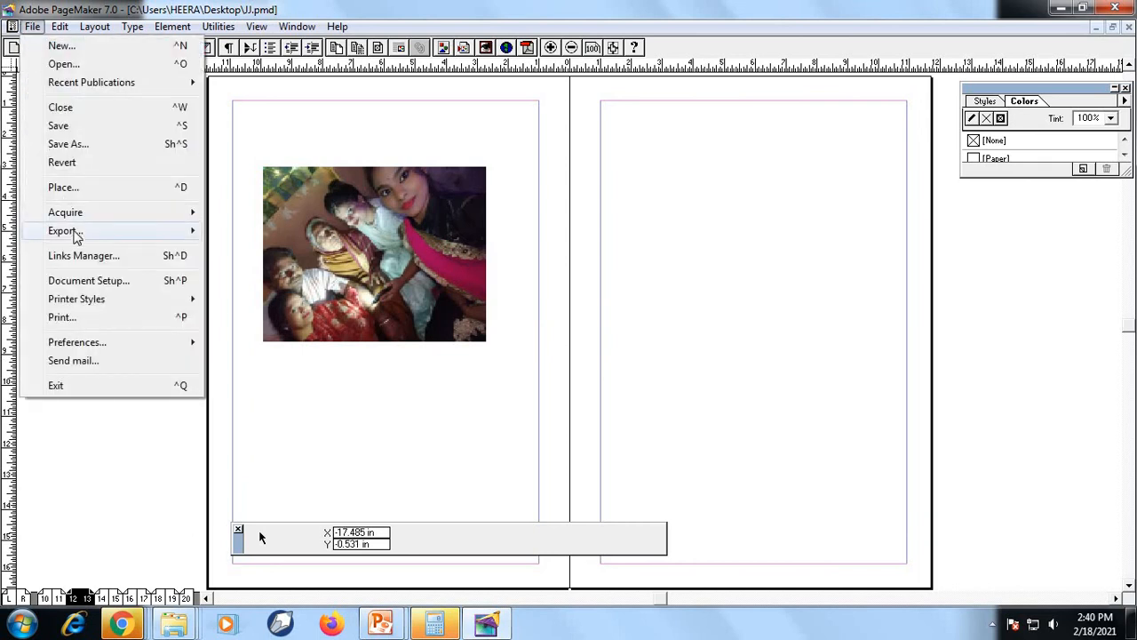
pyautogui.moveTo(77, 235)
pyautogui.click(263, 253)
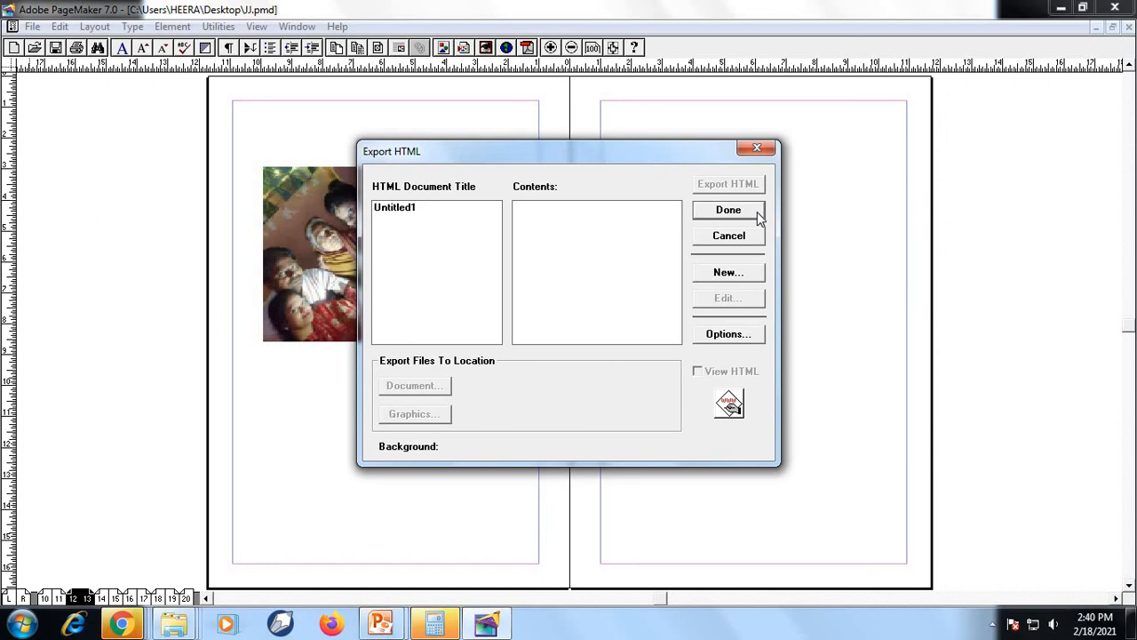
pyautogui.click(729, 209)
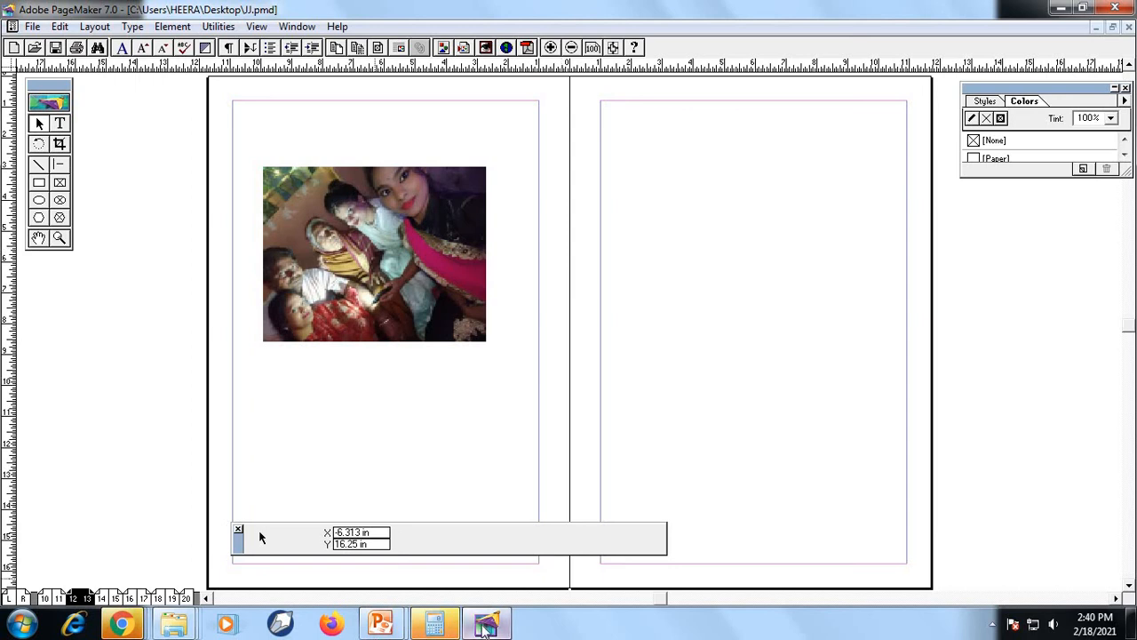
# Look at the File menu screenshot in the PowerPoint slide show and return to PageMaker
pyautogui.moveTo(485, 629)
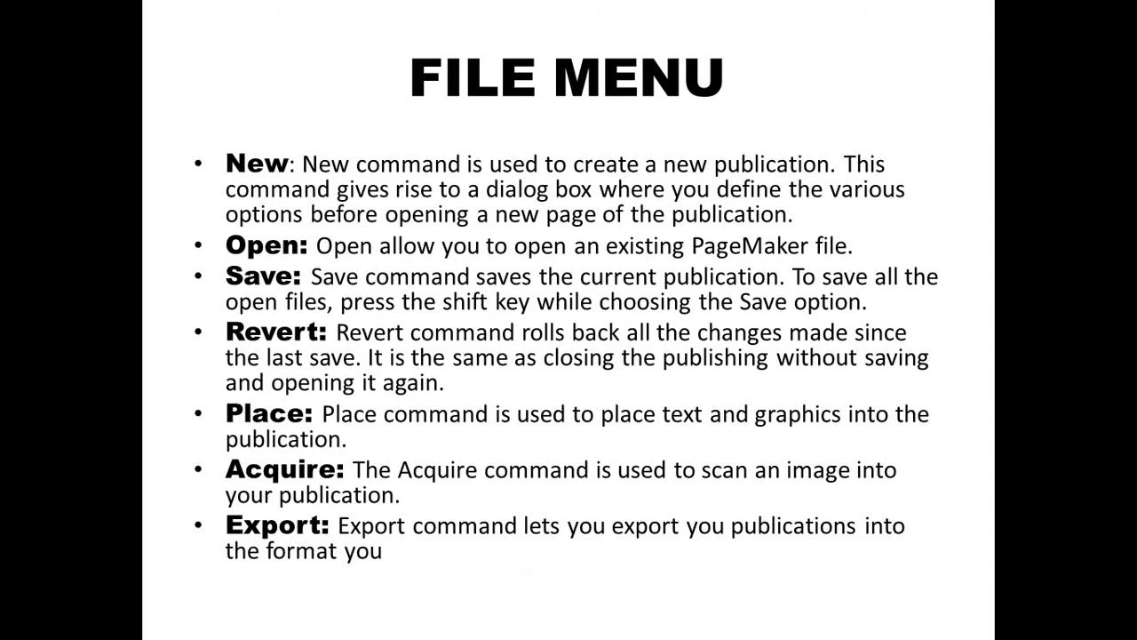
pyautogui.press('super')
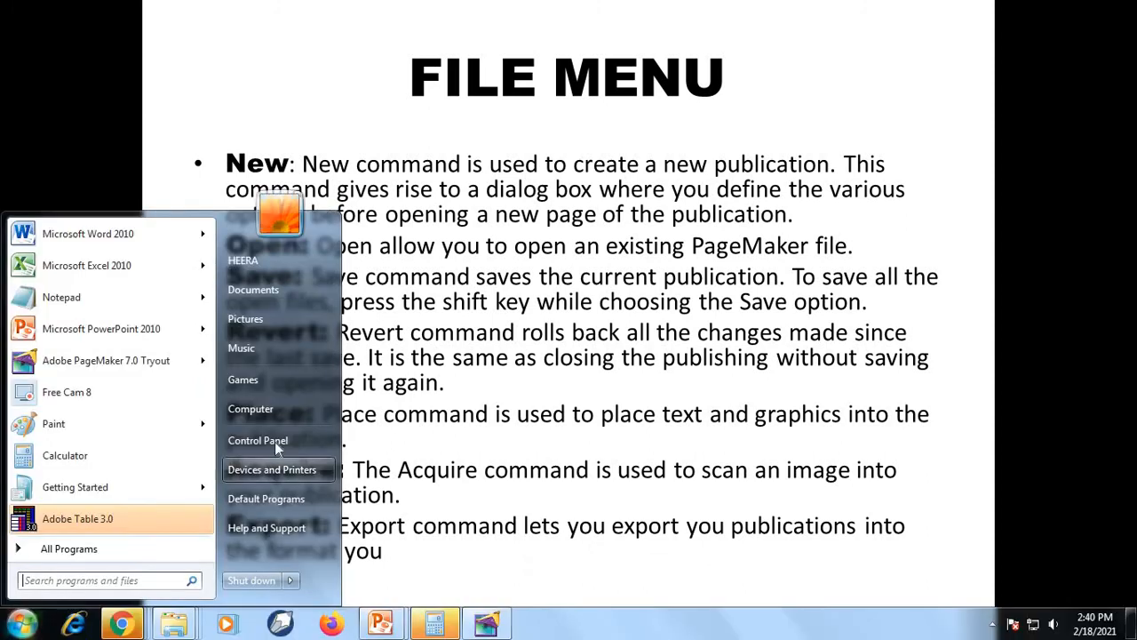
pyautogui.click(479, 623)
# Open the general preferences, view the choices for the measurement unit, and close the dialog with Inches kept
pyautogui.click(32, 26)
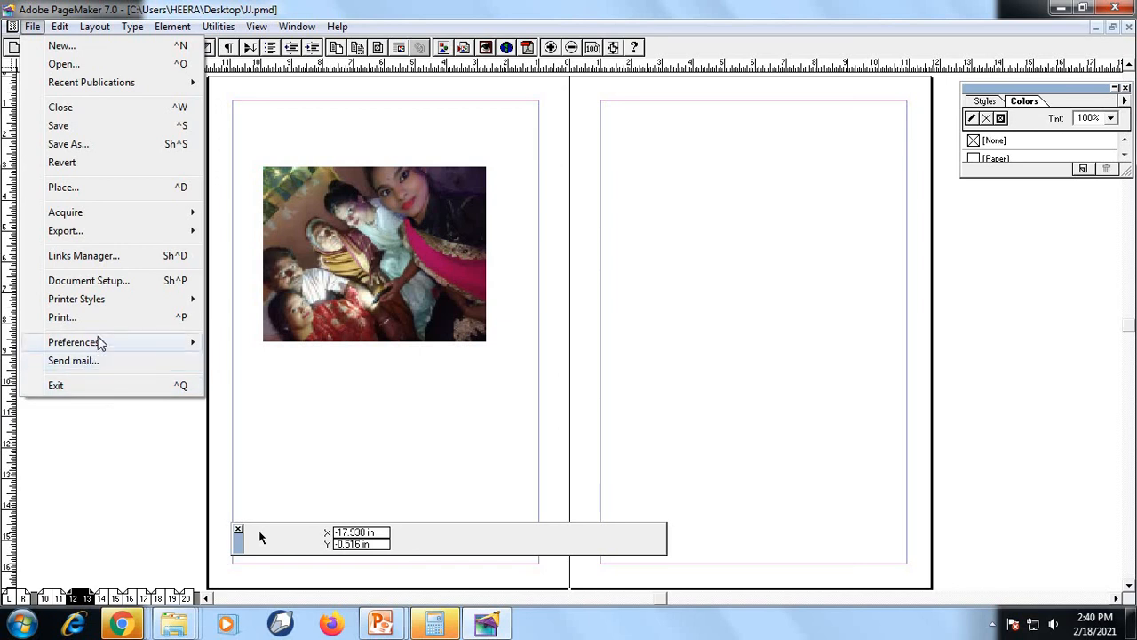
pyautogui.moveTo(89, 343)
pyautogui.click(256, 343)
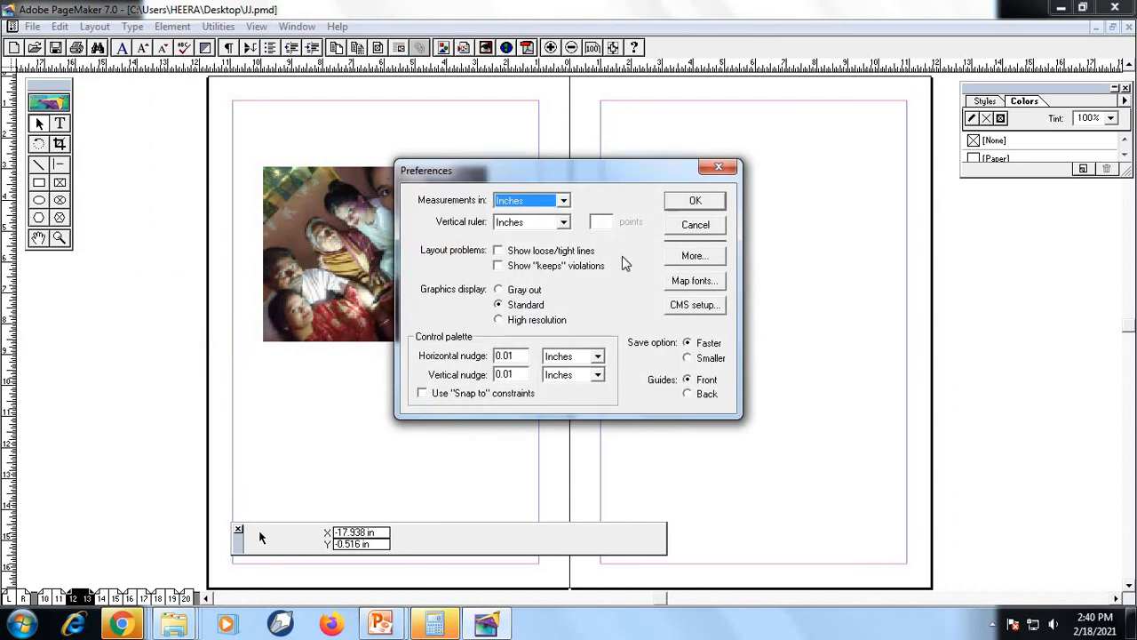
pyautogui.click(563, 200)
pyautogui.click(563, 202)
pyautogui.click(716, 202)
# Open the Print Document dialog, look over the printing options, and cancel it
pyautogui.click(32, 25)
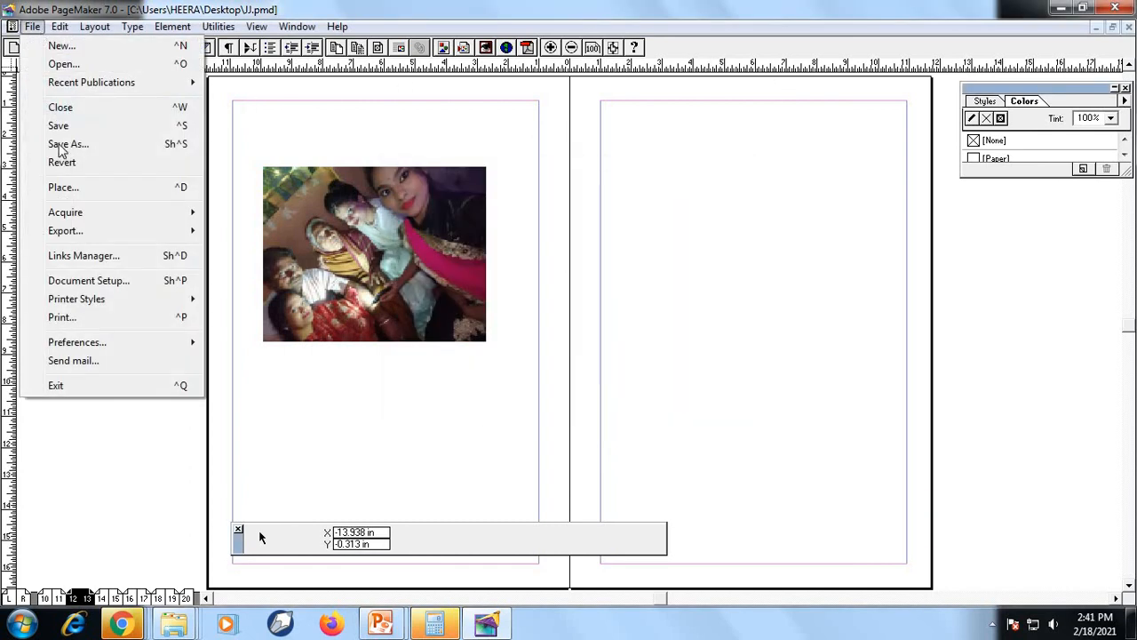
pyautogui.click(96, 322)
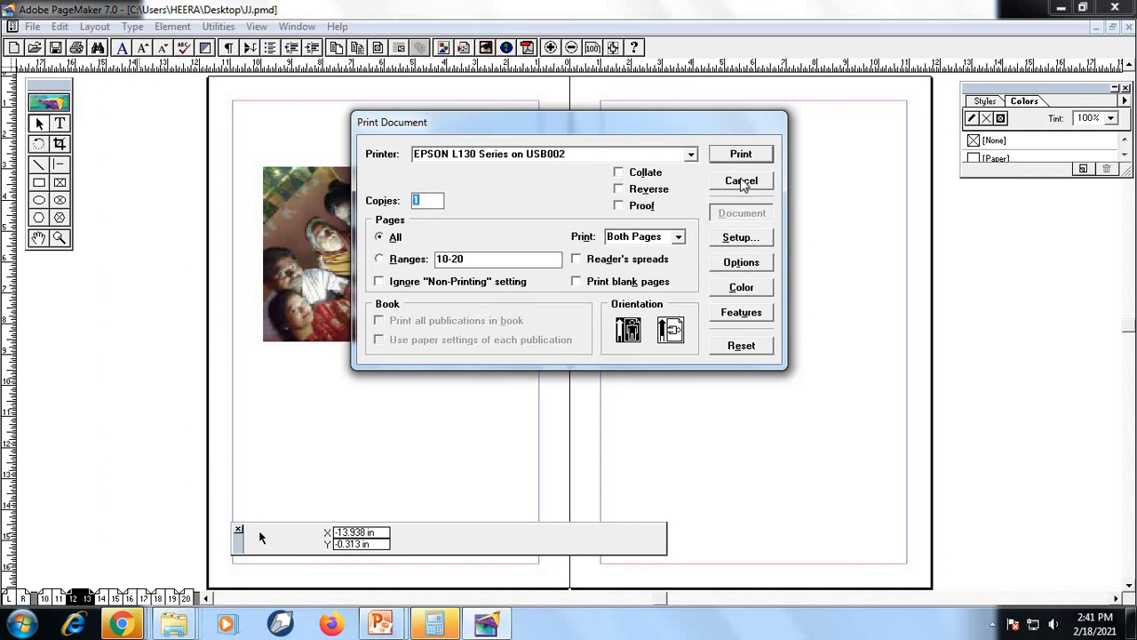
pyautogui.click(752, 184)
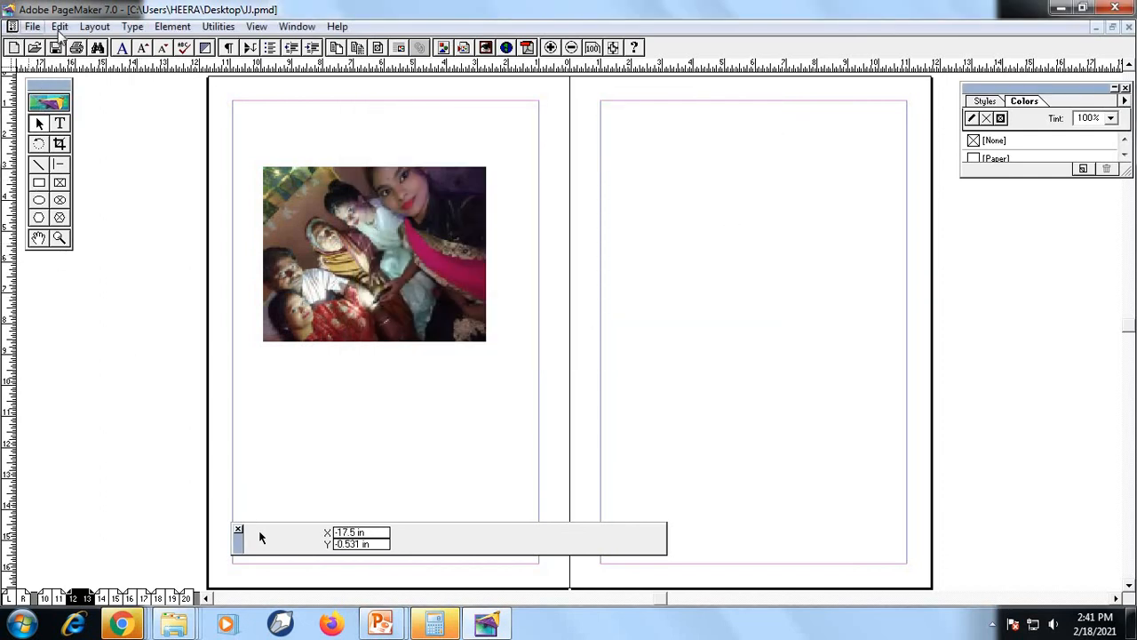
pyautogui.click(32, 26)
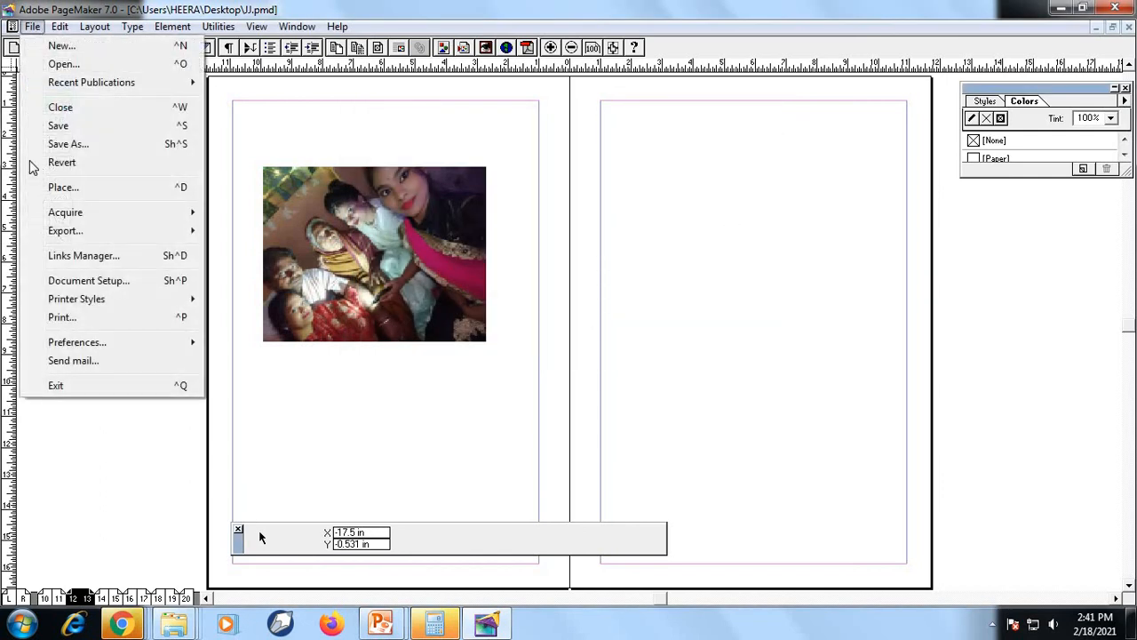
pyautogui.click(677, 178)
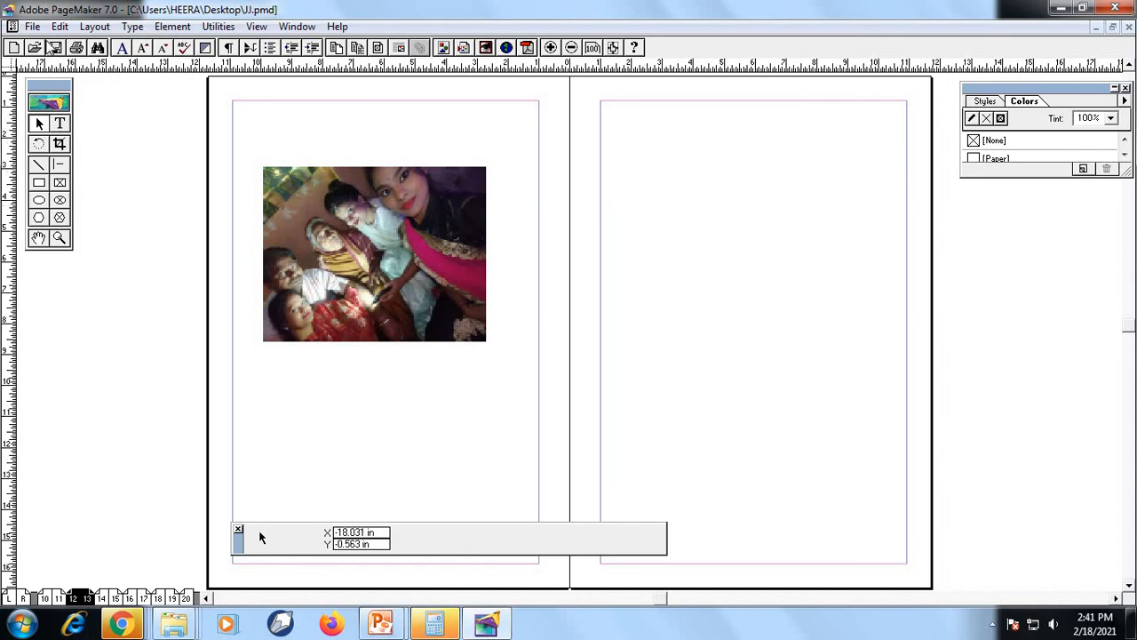